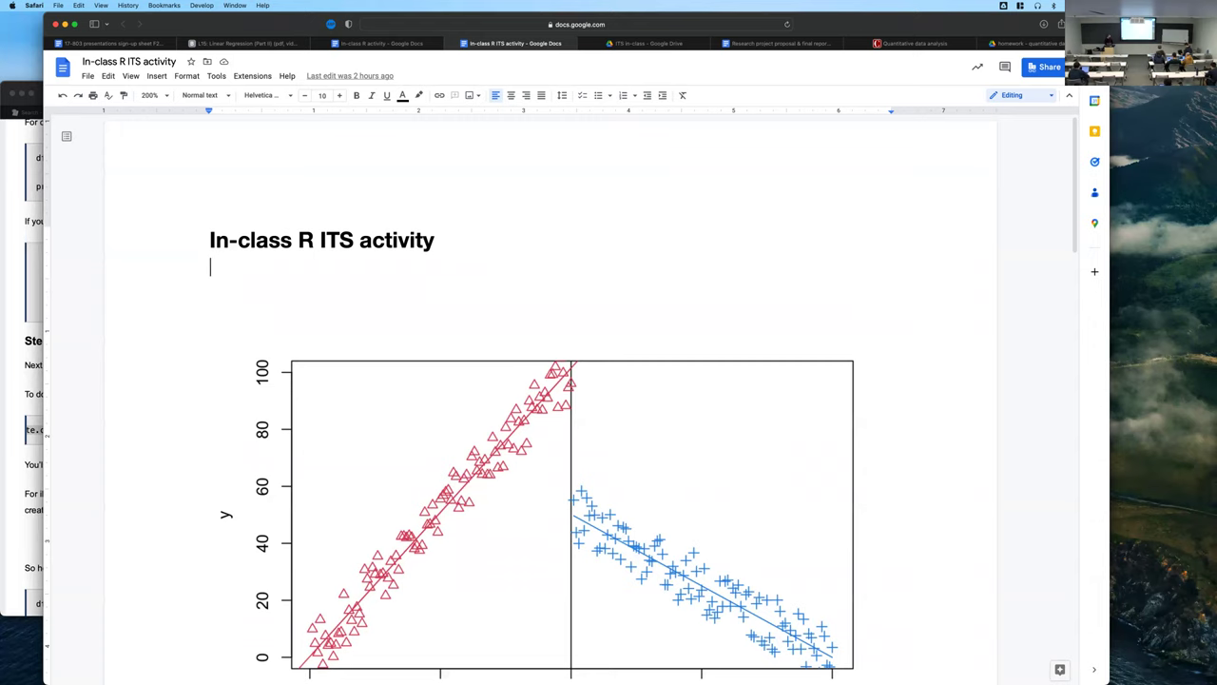
scroll(153, 487, "down", 2)
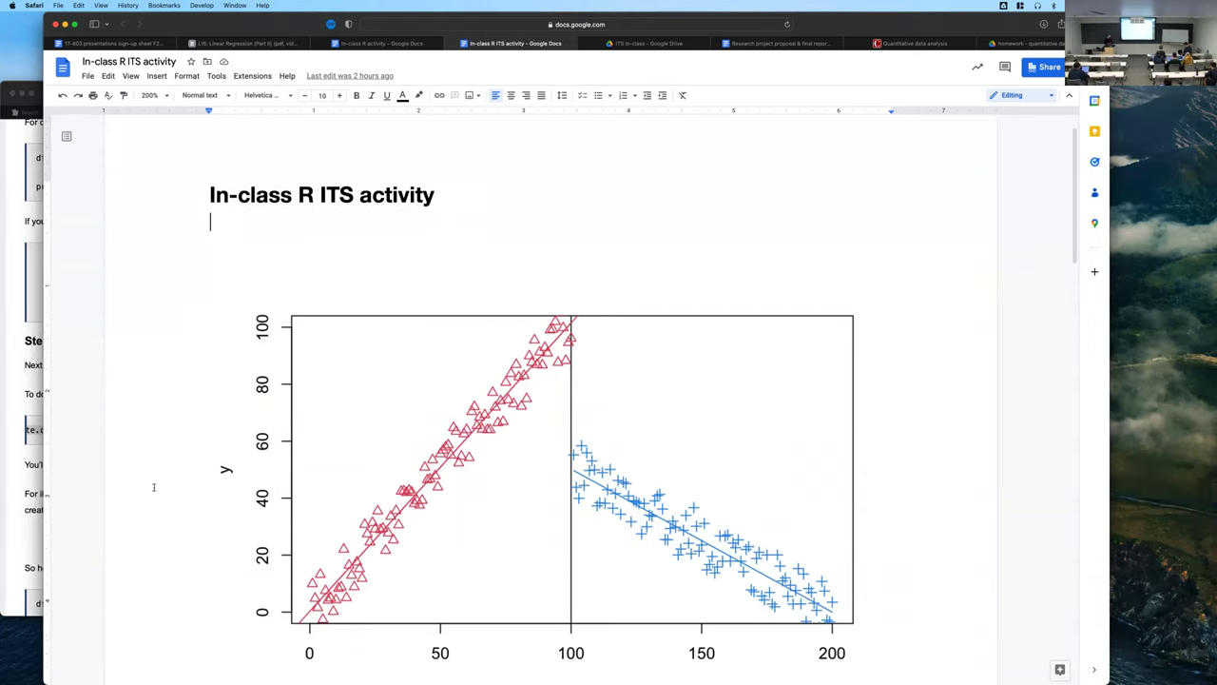
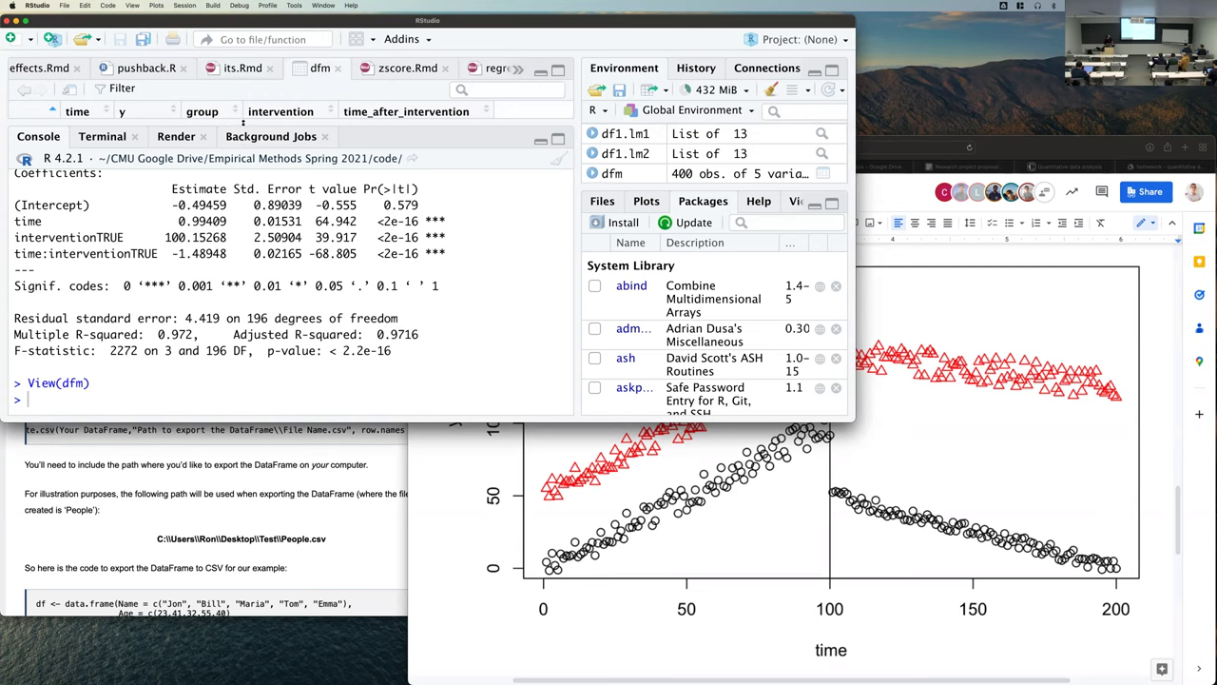
Step: Enlarge the dfm data viewer pane and extend the RStudio window downward to show more rows
left_click_drag(243, 122, 315, 296)
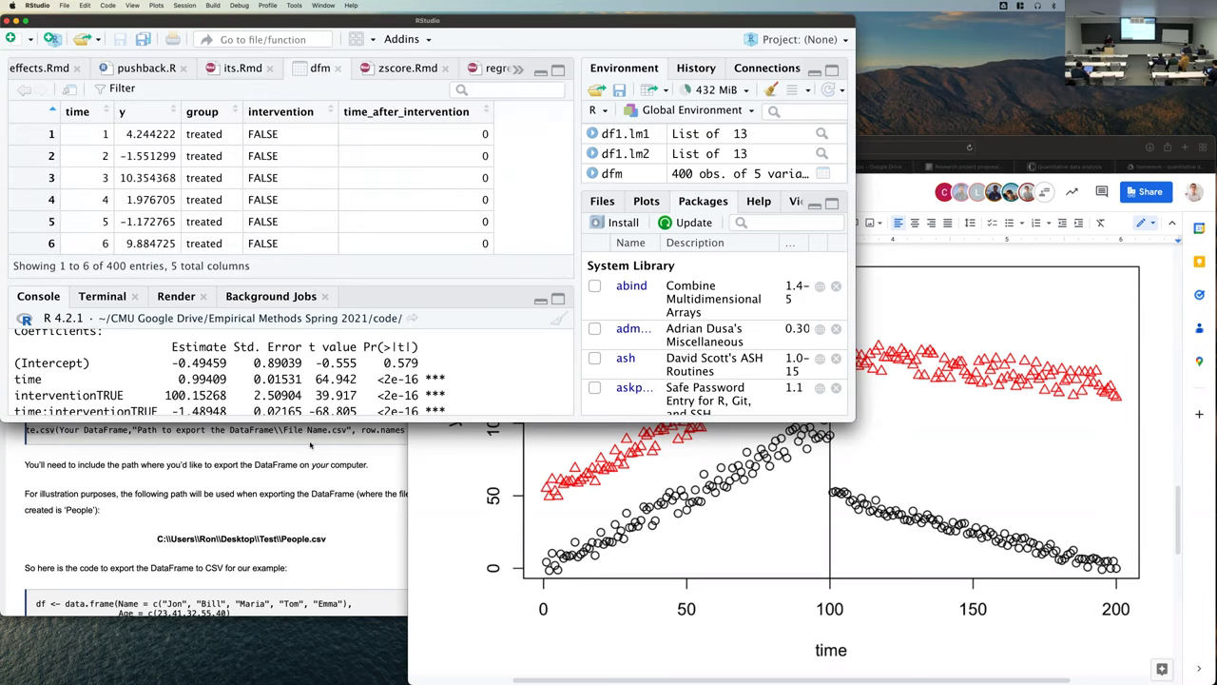
mouse_move(435, 20)
left_mouse_down()
mouse_move(451, 134)
mouse_move(441, 63)
mouse_move(453, 20)
left_mouse_up()
left_click_drag(326, 419, 379, 680)
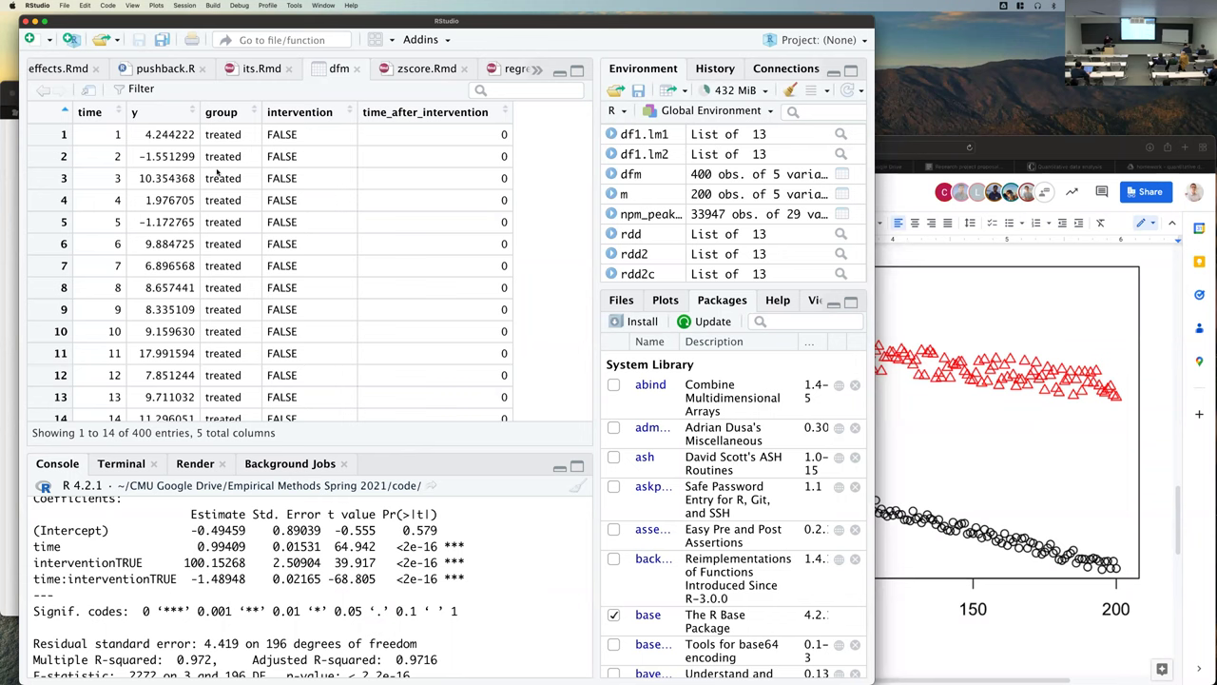
Step: Browse the dfm data frame to find where the group column changes from treated to control
scroll(217, 171, "down", 10)
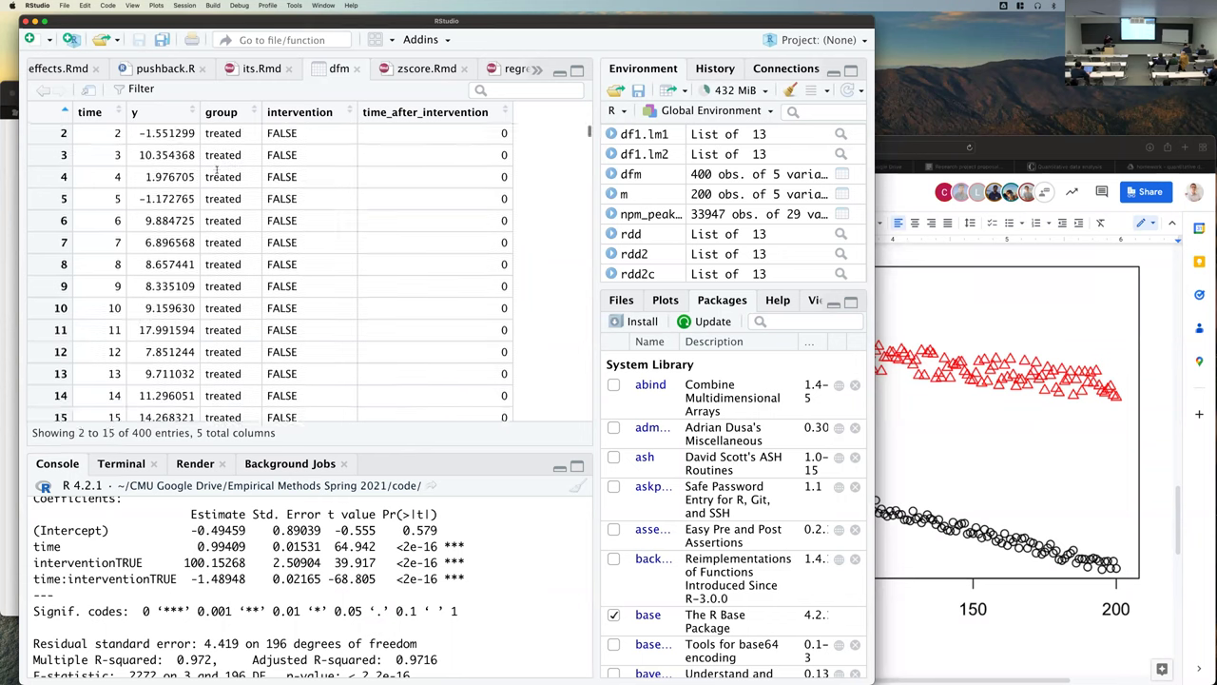
scroll(216, 171, "down", 15)
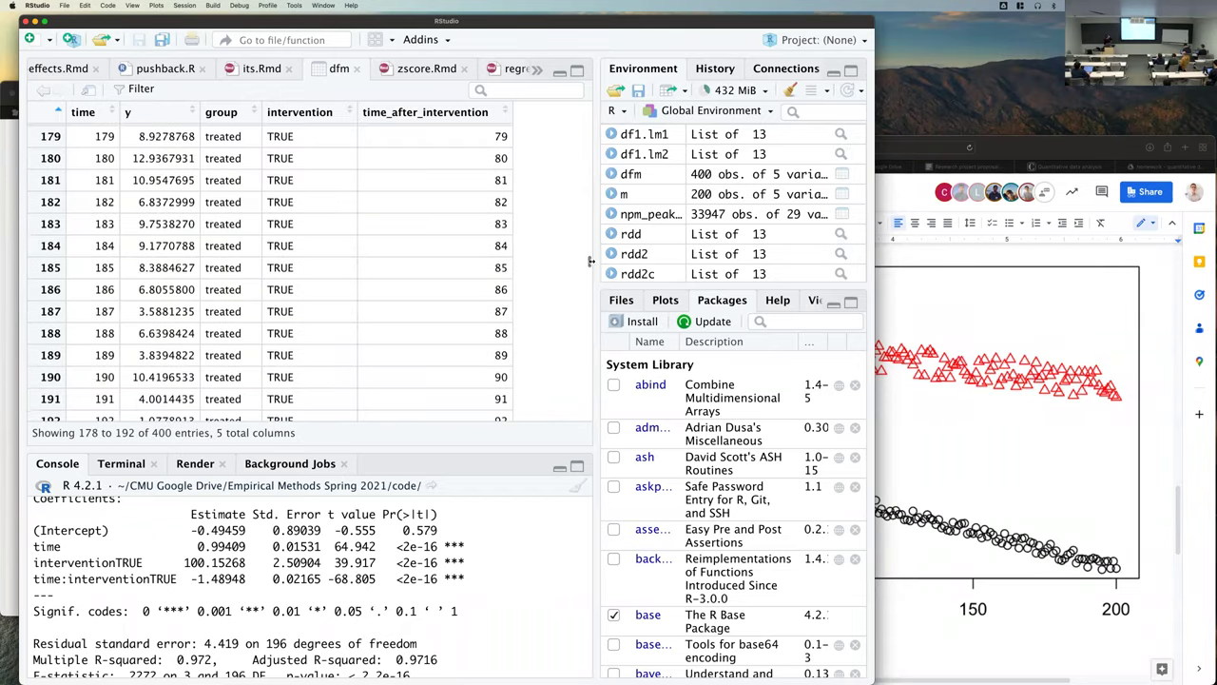
scroll(589, 267, "down", 12)
scroll(590, 267, "down", 3)
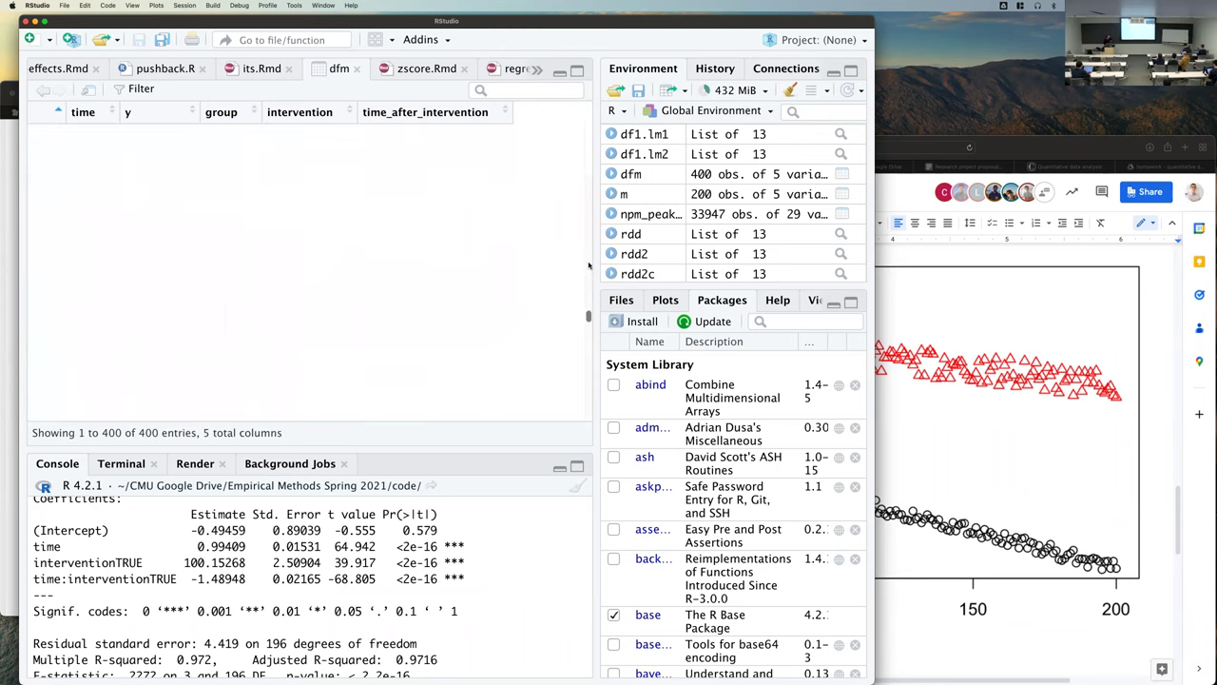
scroll(589, 266, "up", 5)
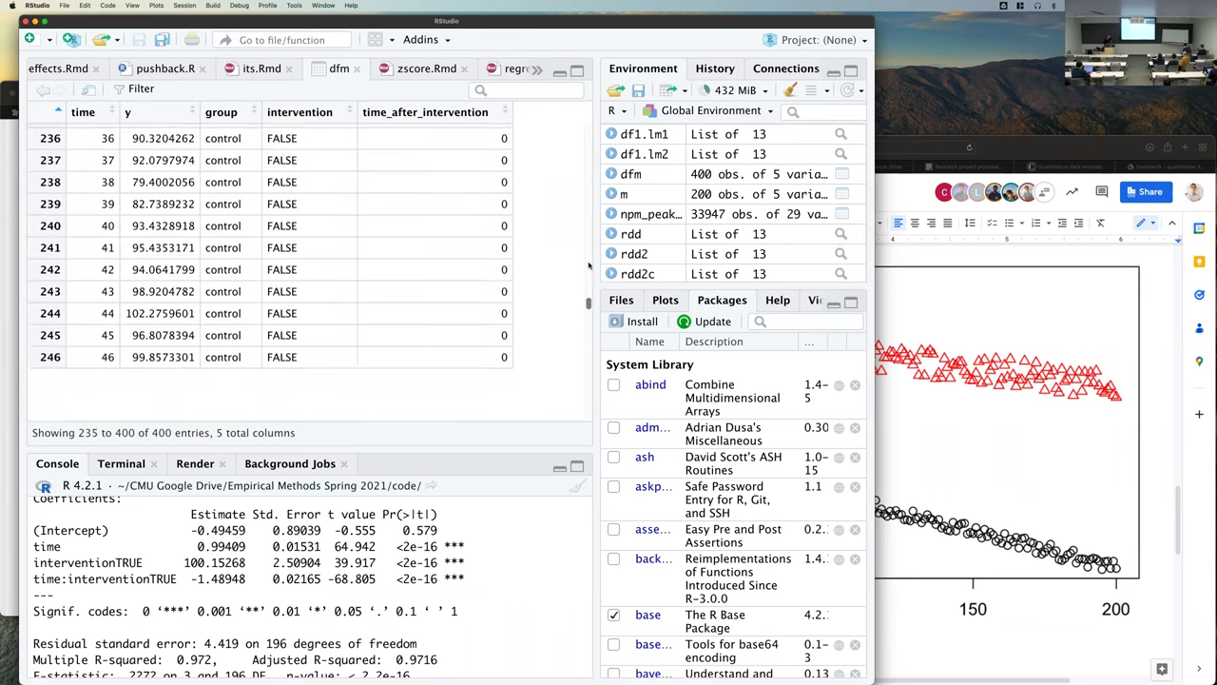
scroll(590, 267, "up", 8)
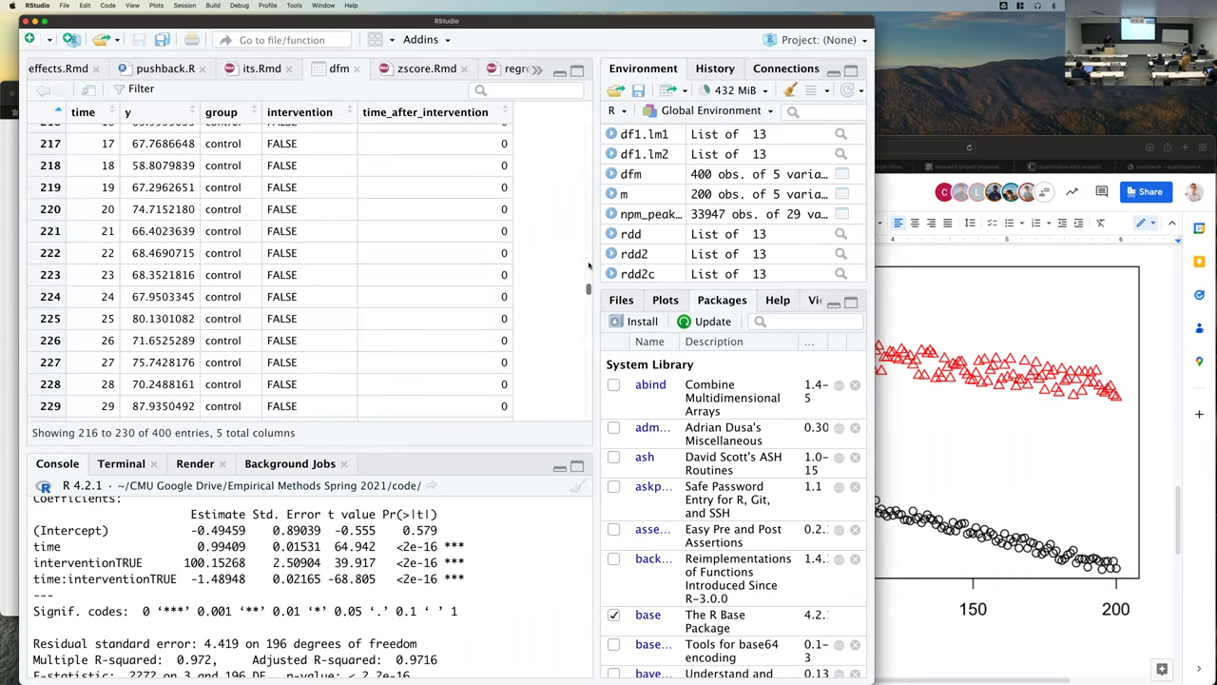
scroll(589, 269, "up", 3)
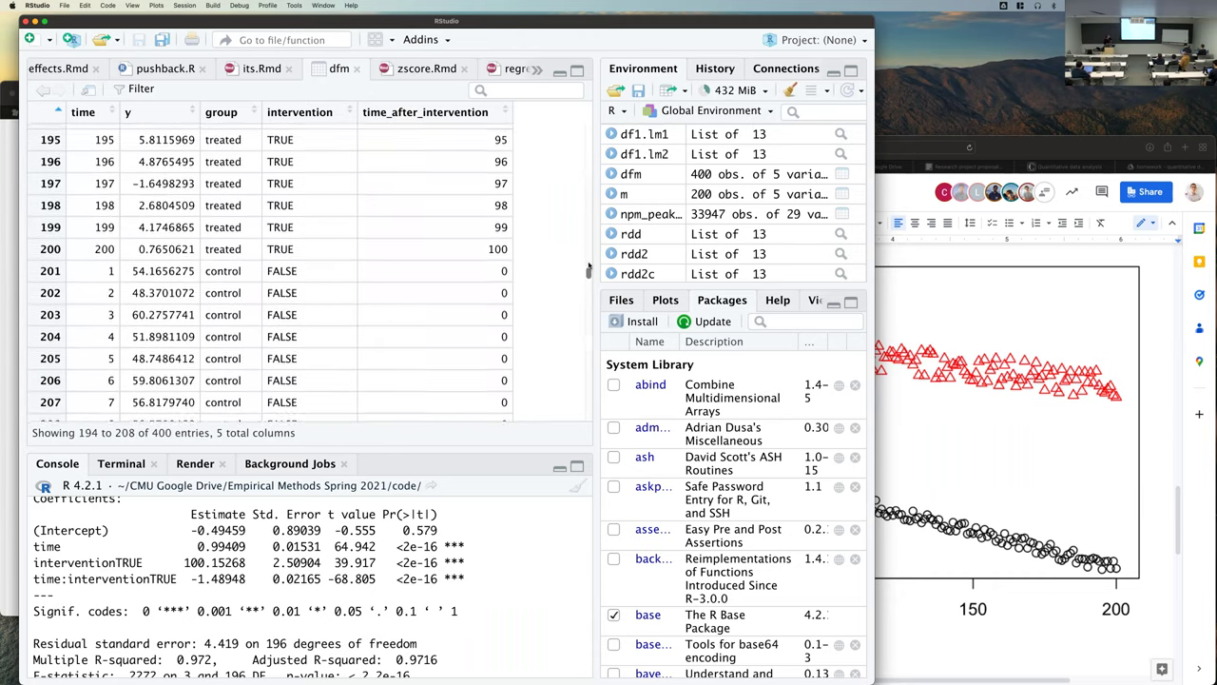
Step: Compare the time, intervention and time_after_intervention values in the dfm rows on both sides of the treated/control boundary
scroll(589, 269, "down", 1)
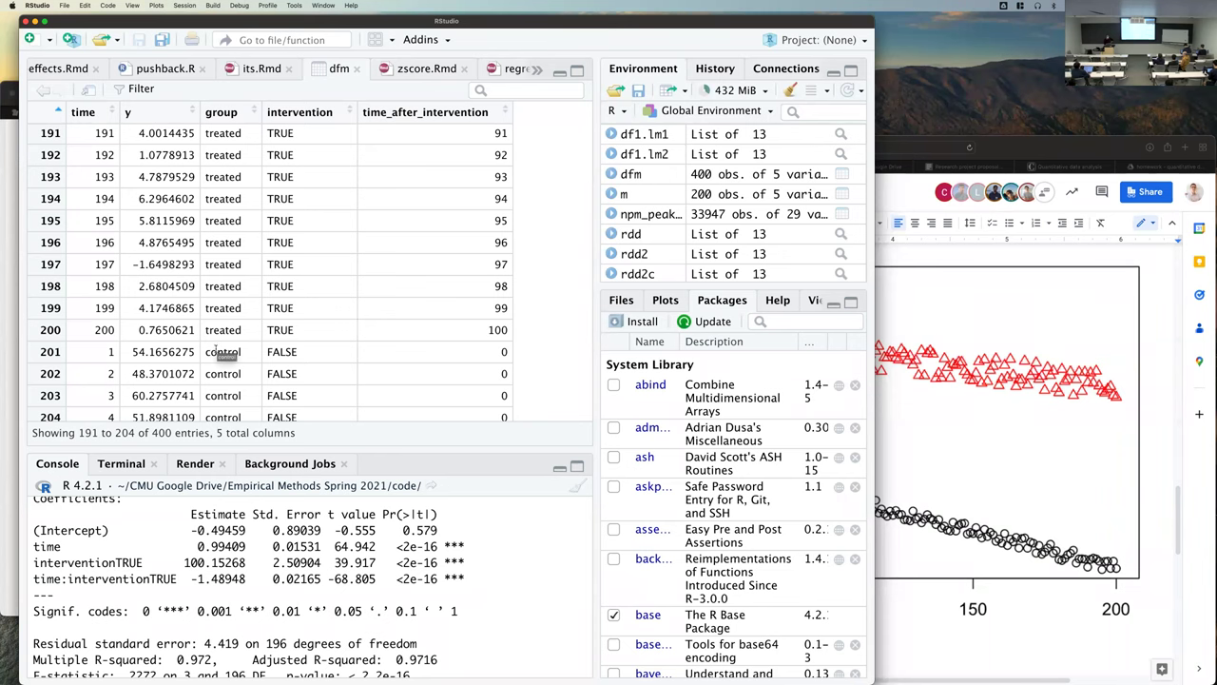
scroll(220, 393, "down", 3)
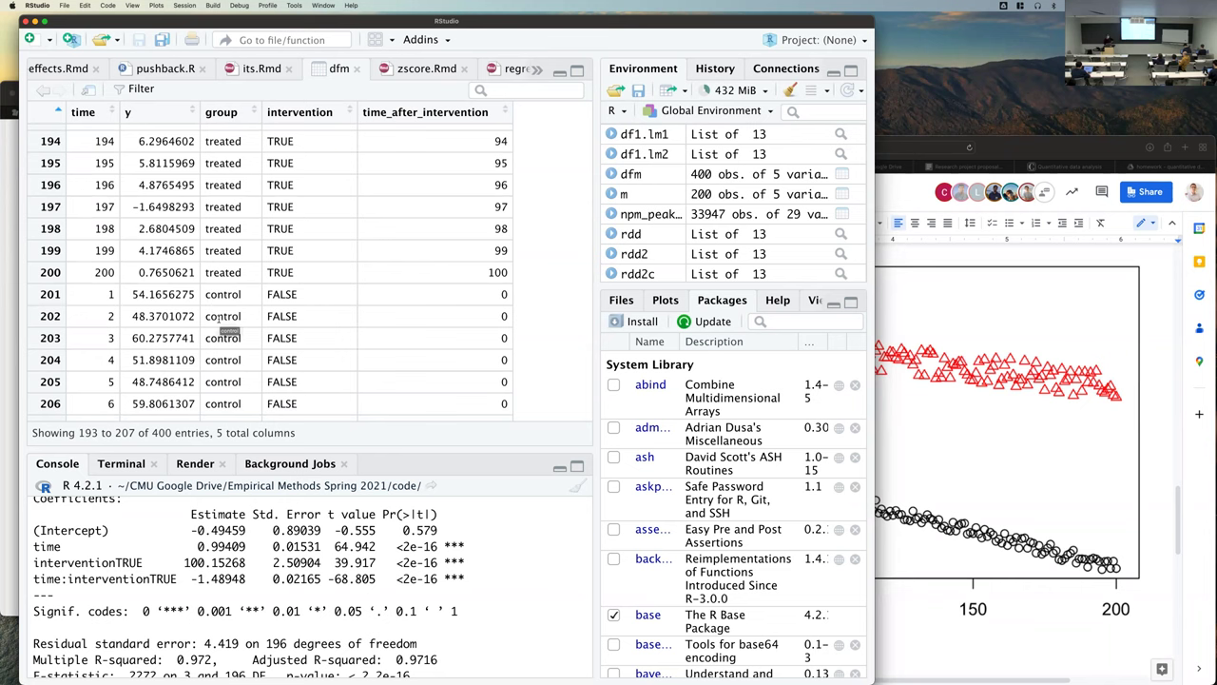
scroll(219, 321, "down", 1)
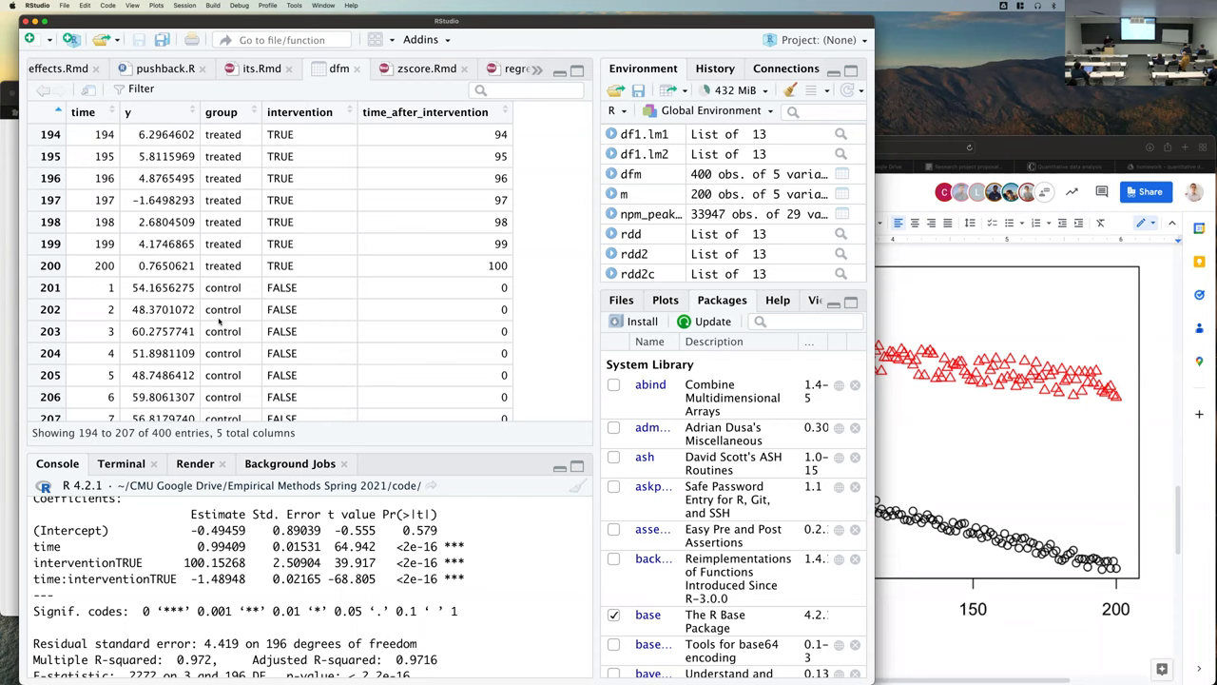
scroll(219, 324, "down", 1)
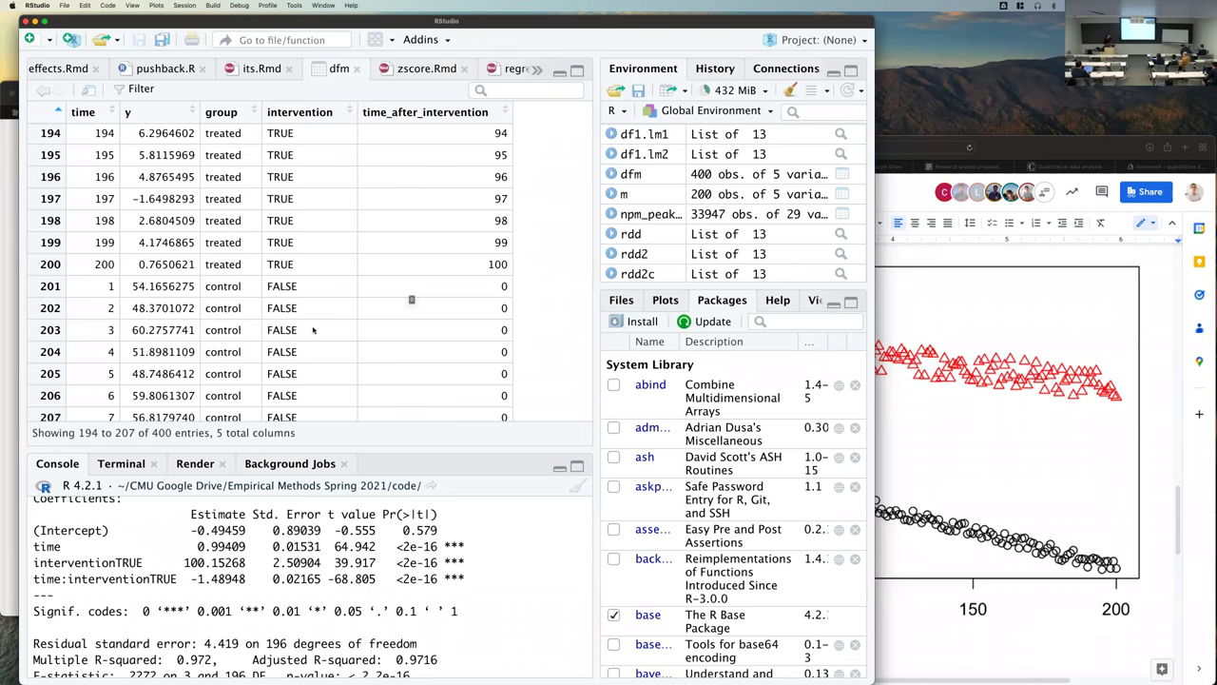
scroll(312, 330, "down", 1)
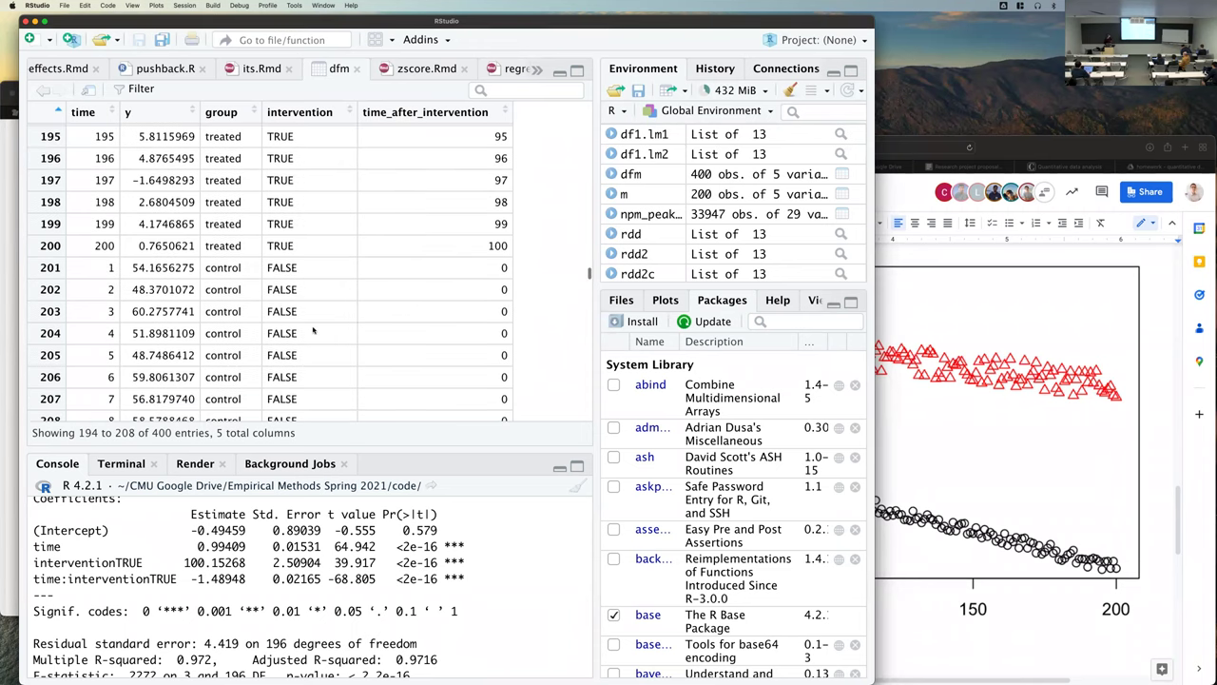
scroll(312, 330, "up", 6)
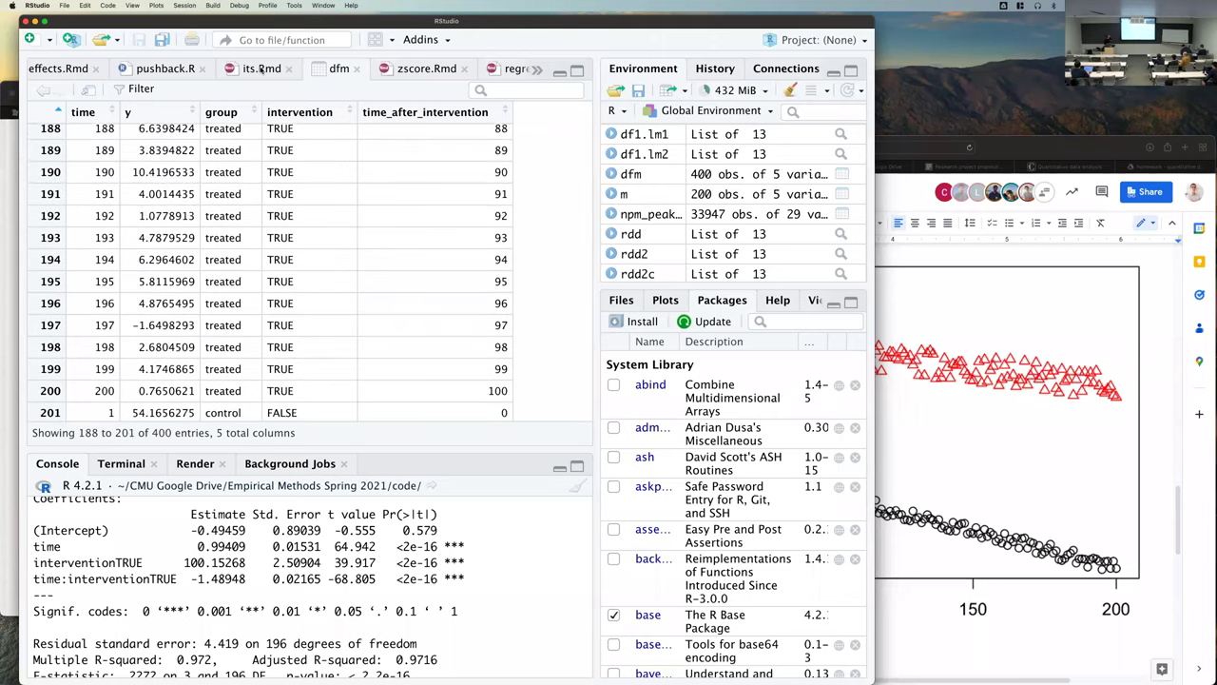
Step: Review the its.Rmd chunk that defines time, intervention and time_after_intervention for m, together with its output
left_click(260, 71)
scroll(276, 326, "down", 20)
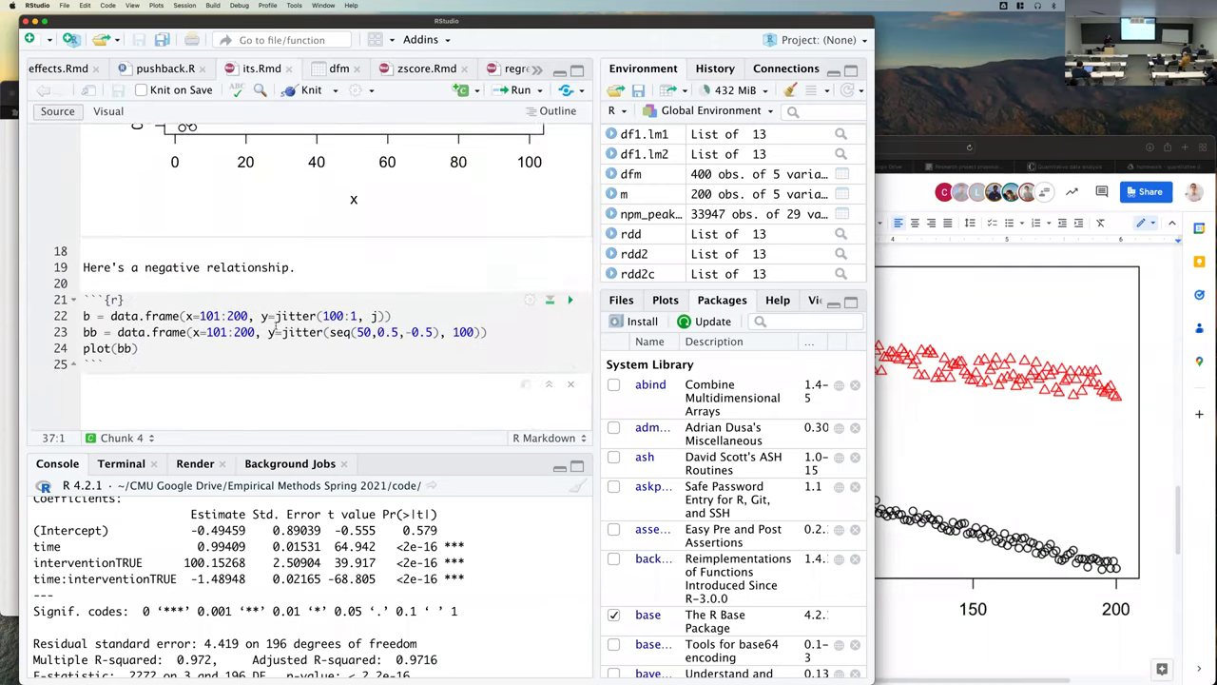
scroll(276, 328, "down", 15)
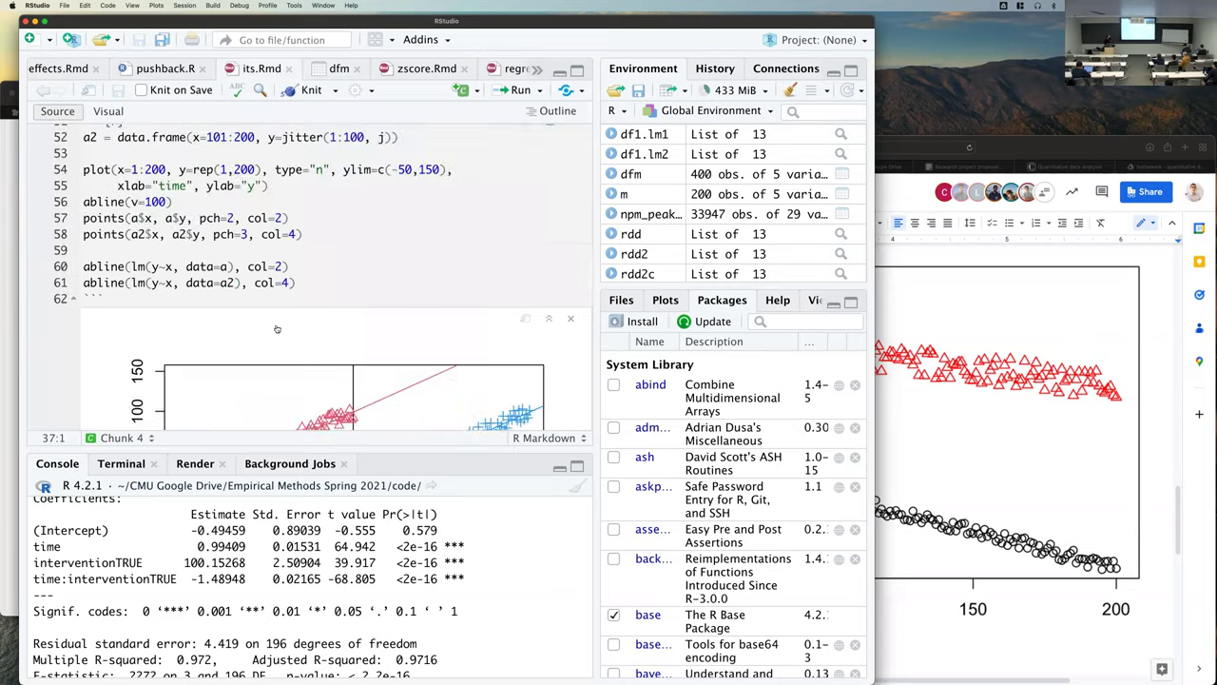
scroll(276, 328, "down", 15)
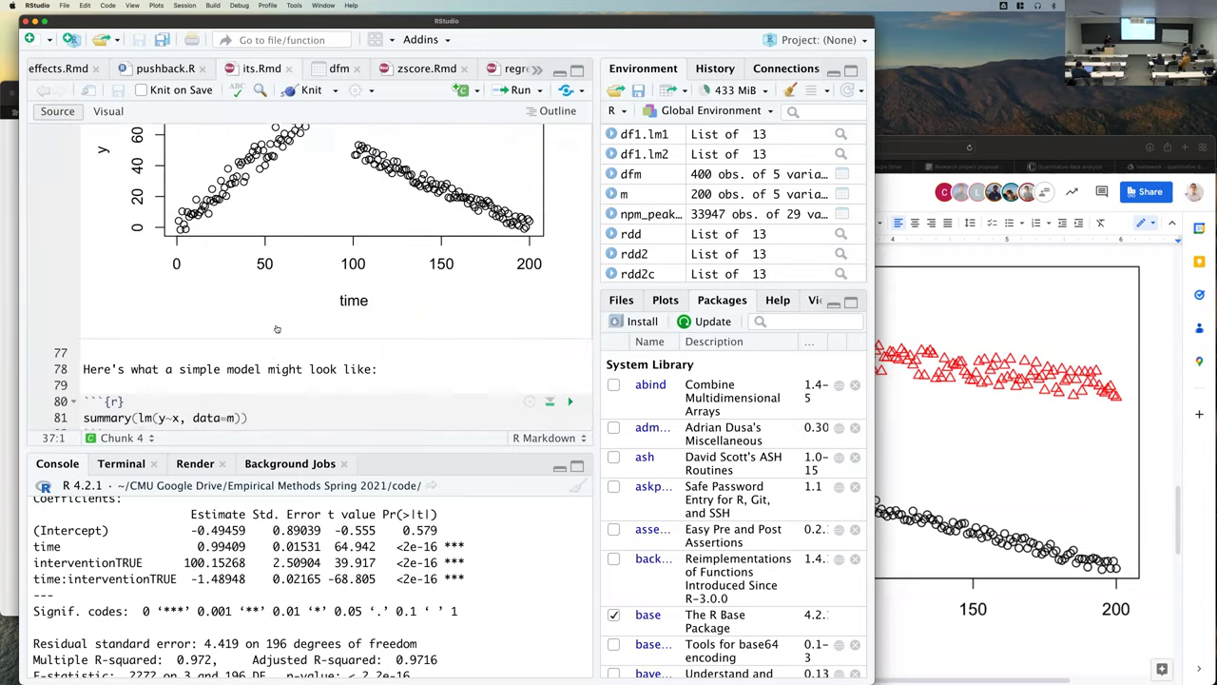
scroll(277, 328, "down", 6)
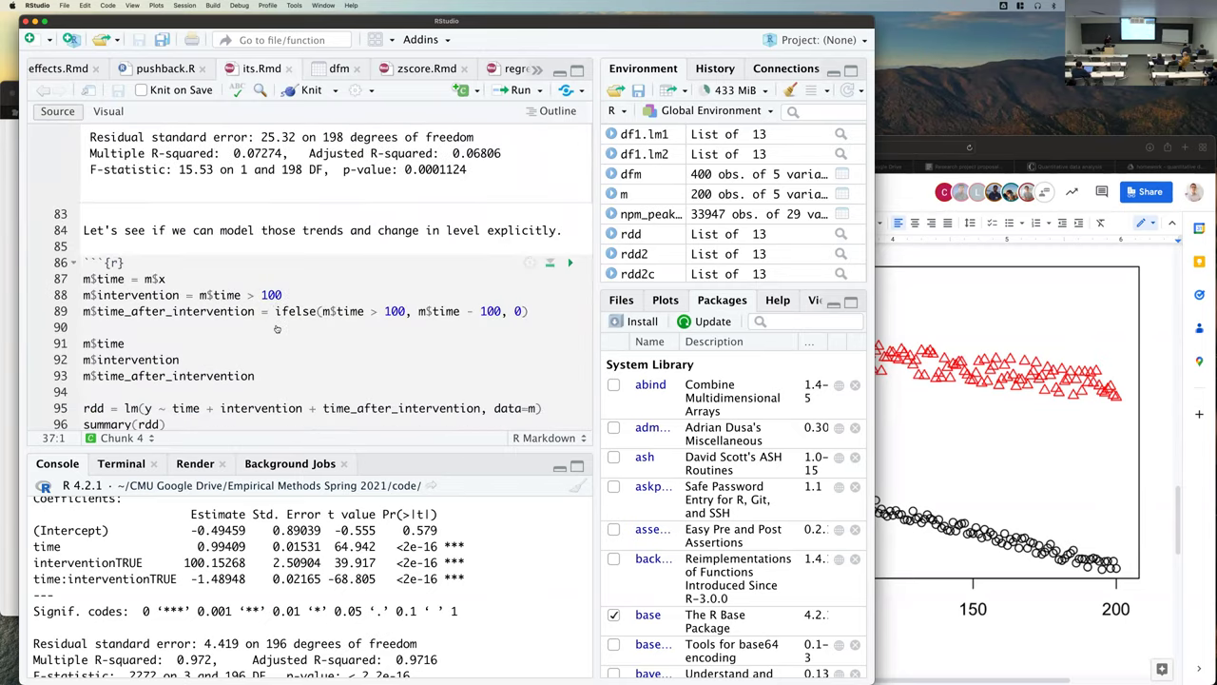
scroll(276, 328, "down", 1)
key("super+shift+Return")
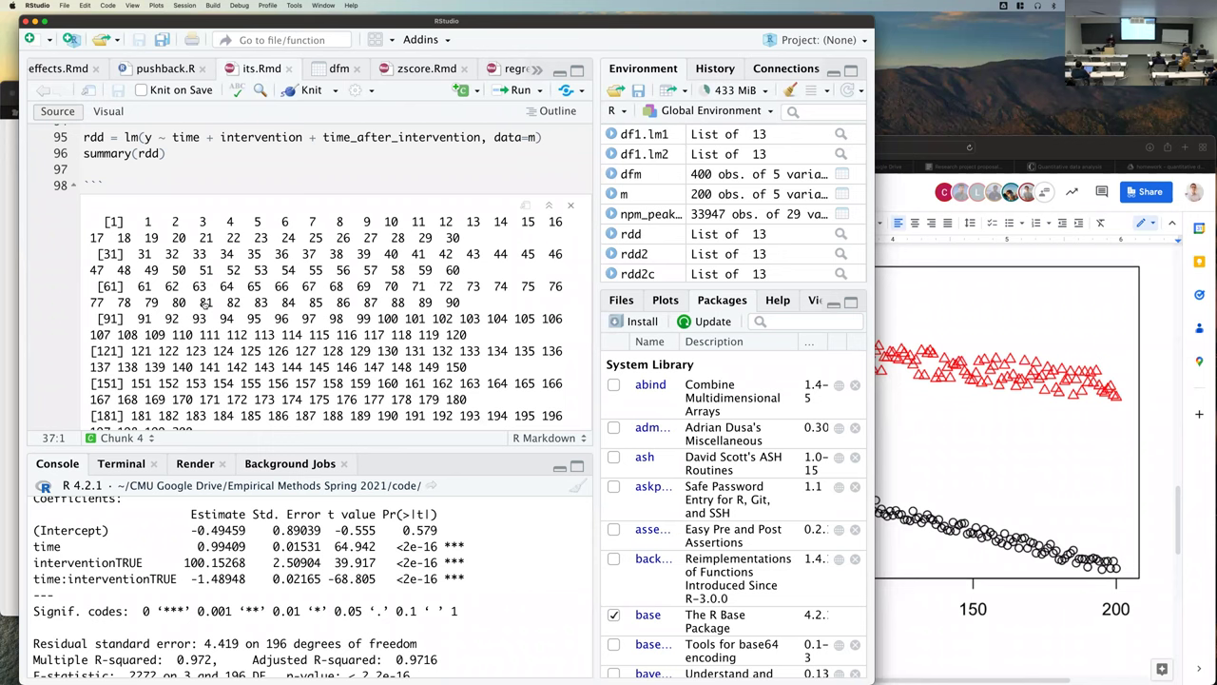
Step: Return to the dfm data frame and examine the last treated rows and the first control rows
left_click(334, 70)
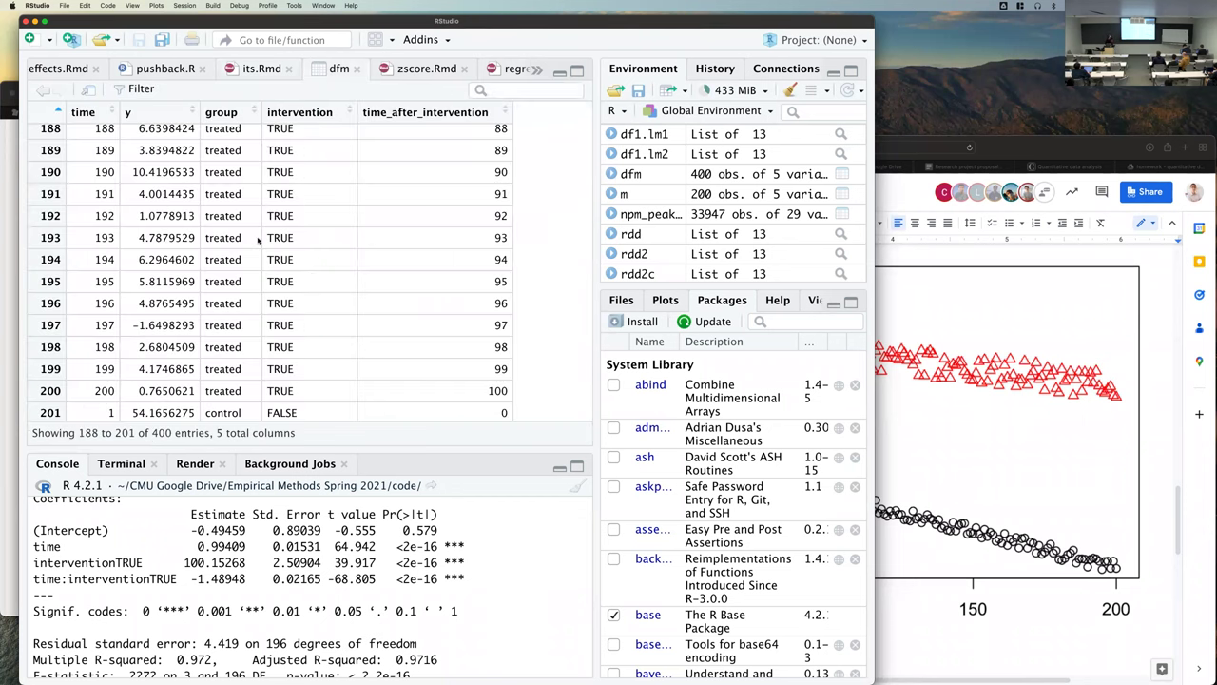
scroll(256, 240, "down", 1)
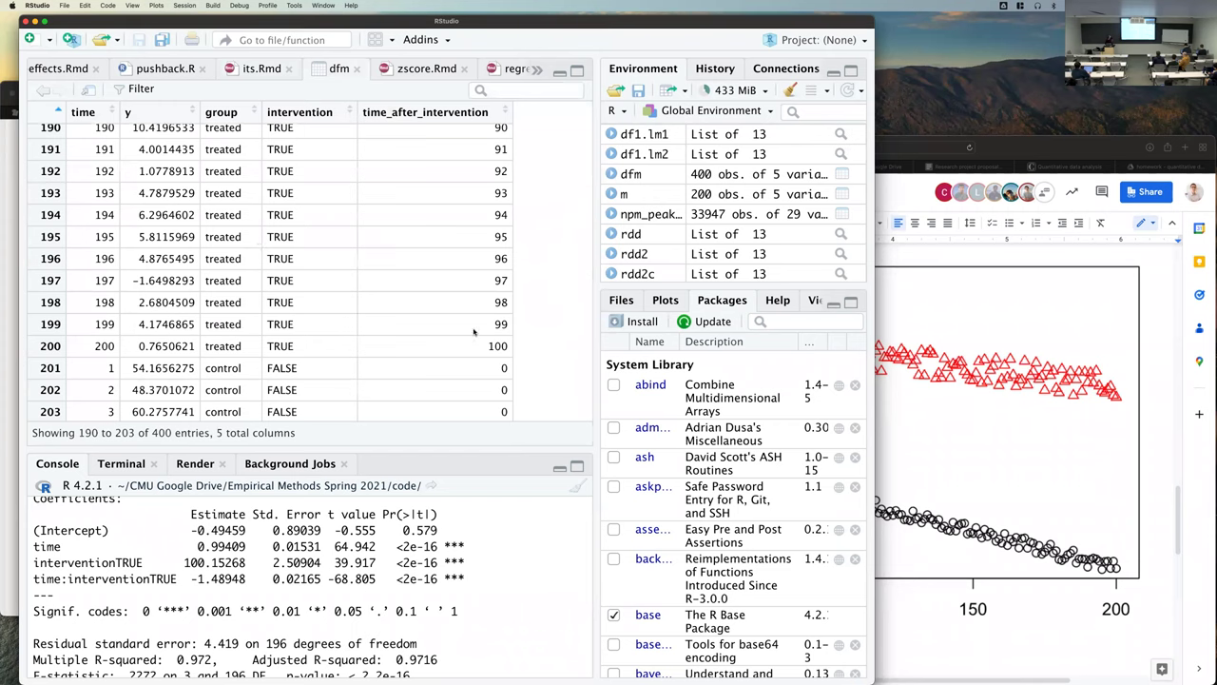
scroll(546, 336, "down", 1)
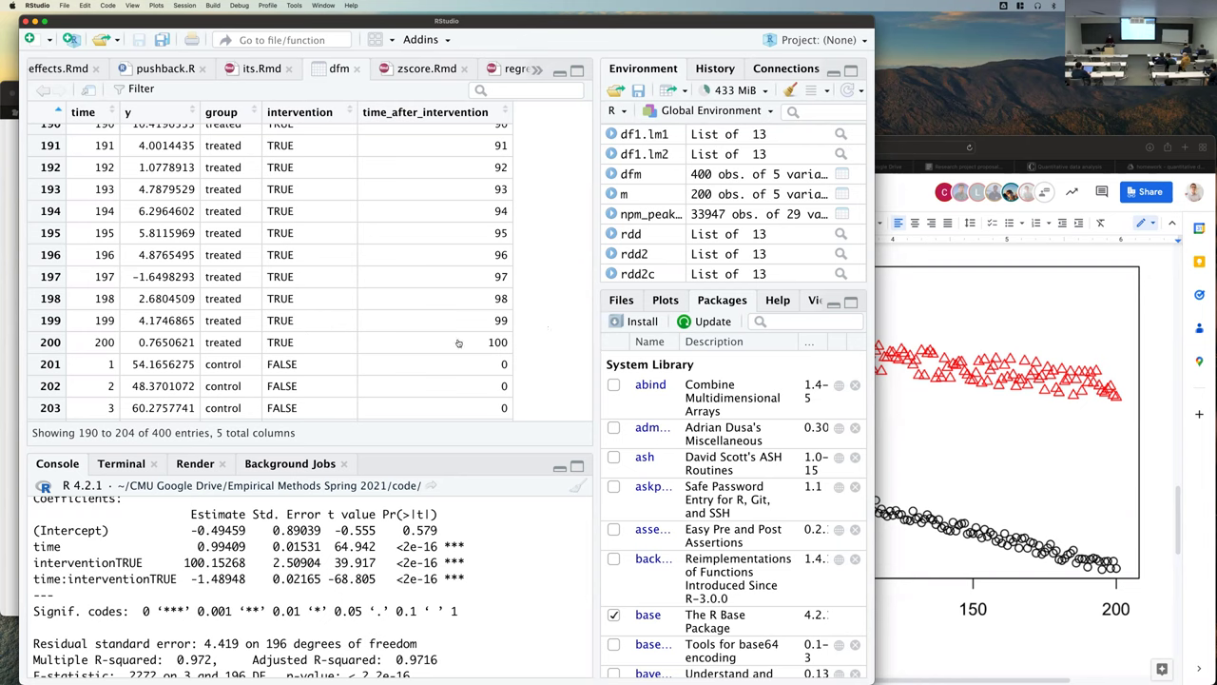
scroll(429, 359, "down", 3)
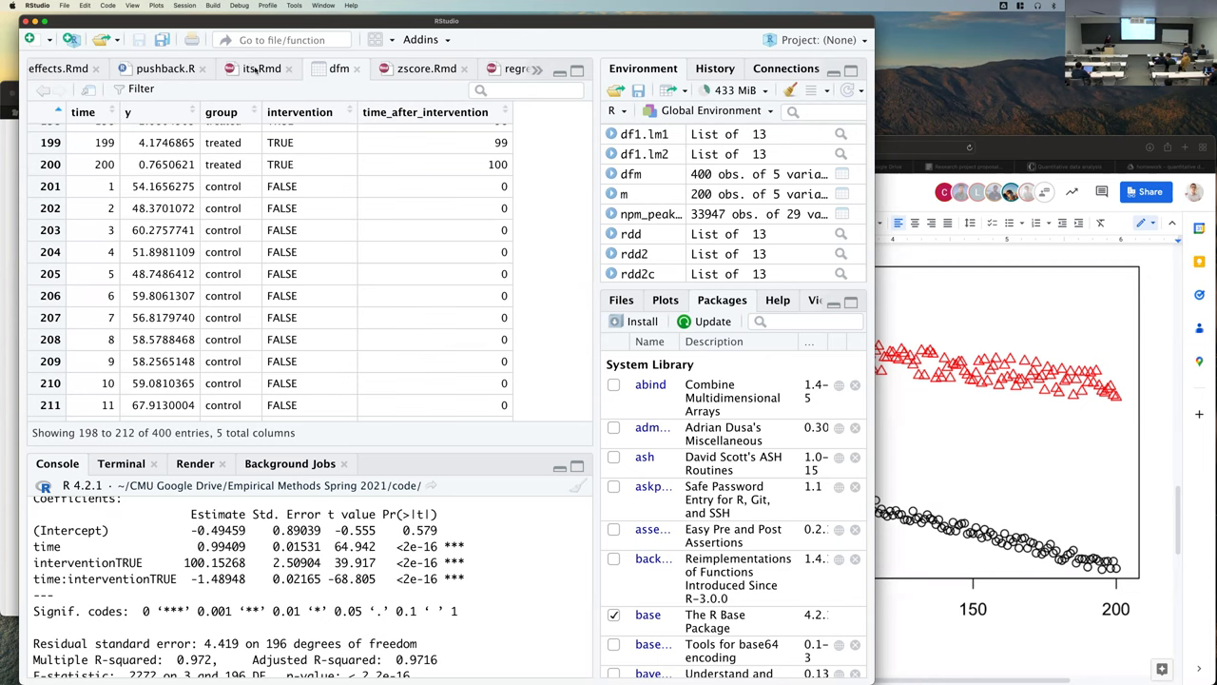
Step: Review its.Rmd from the rdd model summaries through the control series plot to the chunk setting up the ITS variables for dfm
left_click(254, 69)
scroll(235, 283, "down", 6)
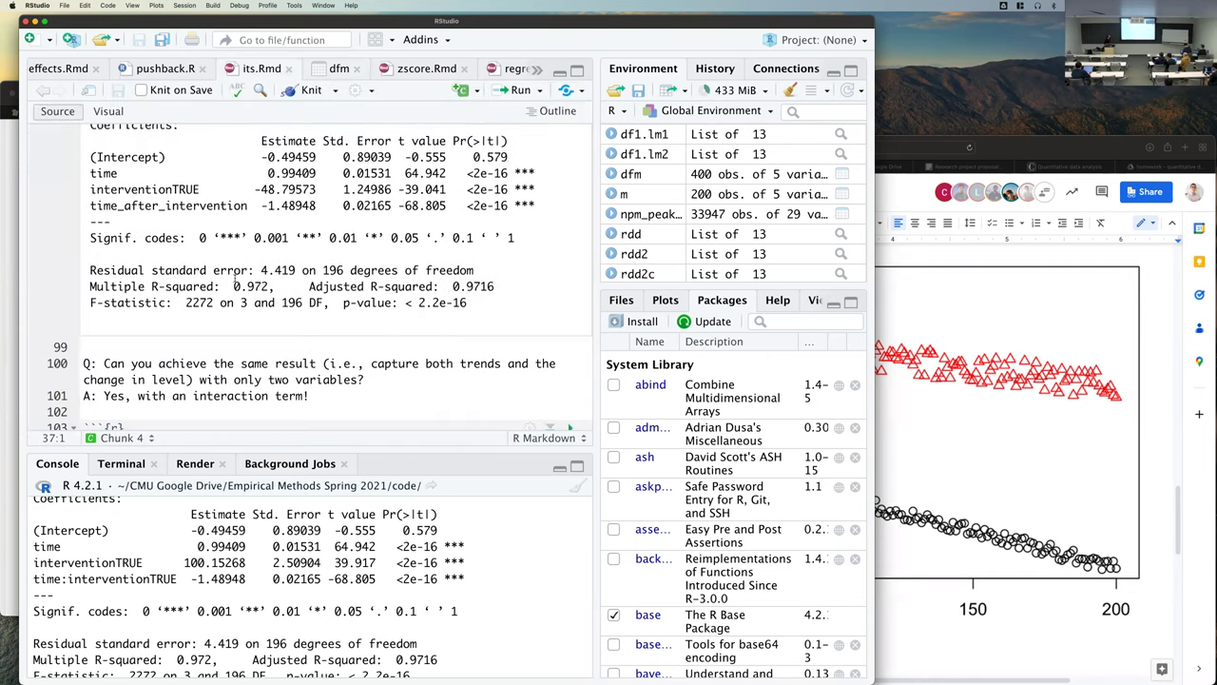
scroll(234, 283, "down", 10)
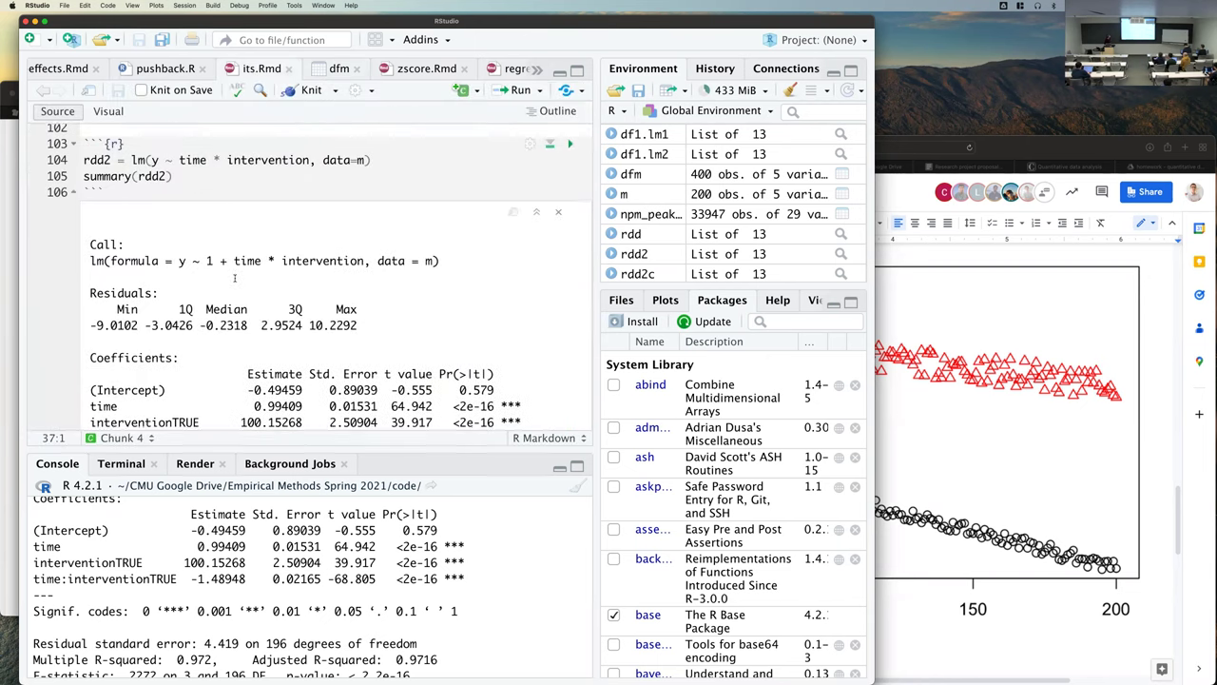
scroll(235, 278, "down", 5)
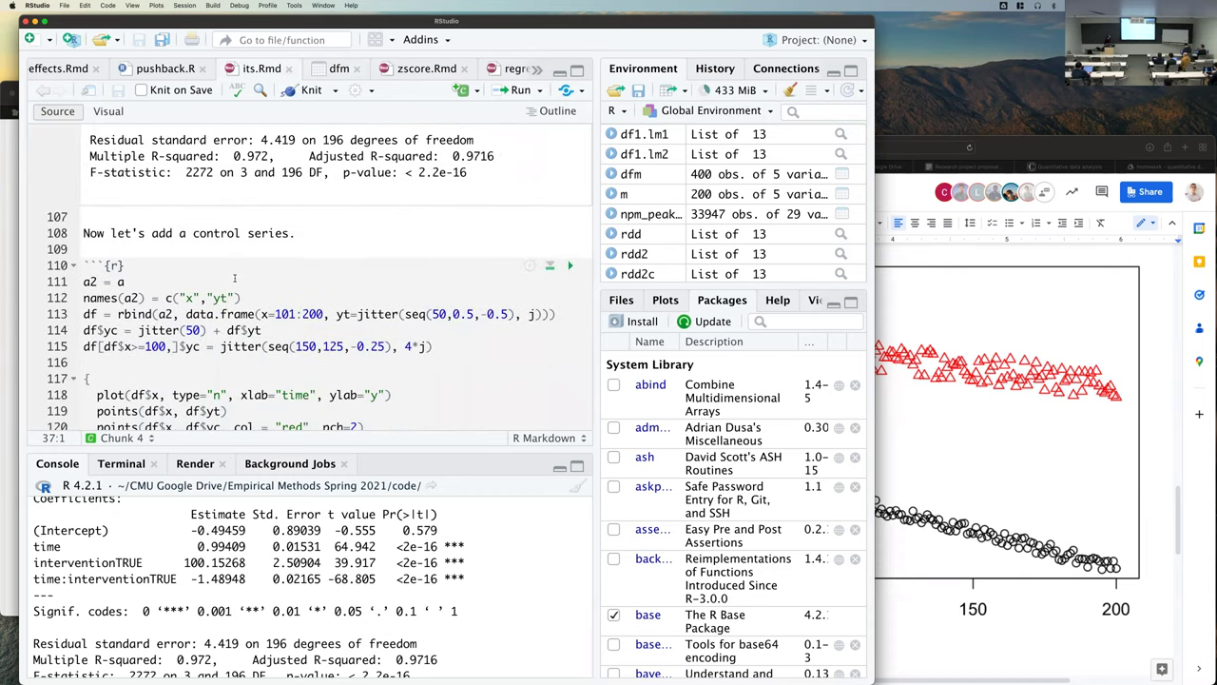
scroll(234, 278, "down", 5)
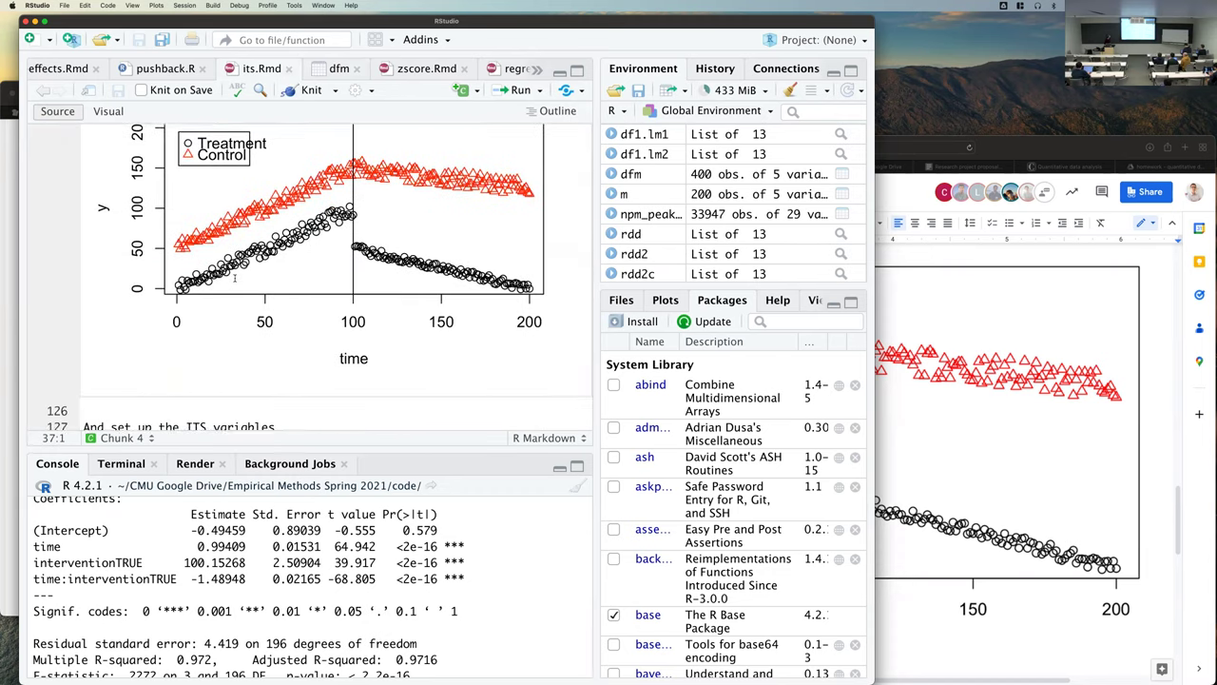
scroll(302, 231, "down", 5)
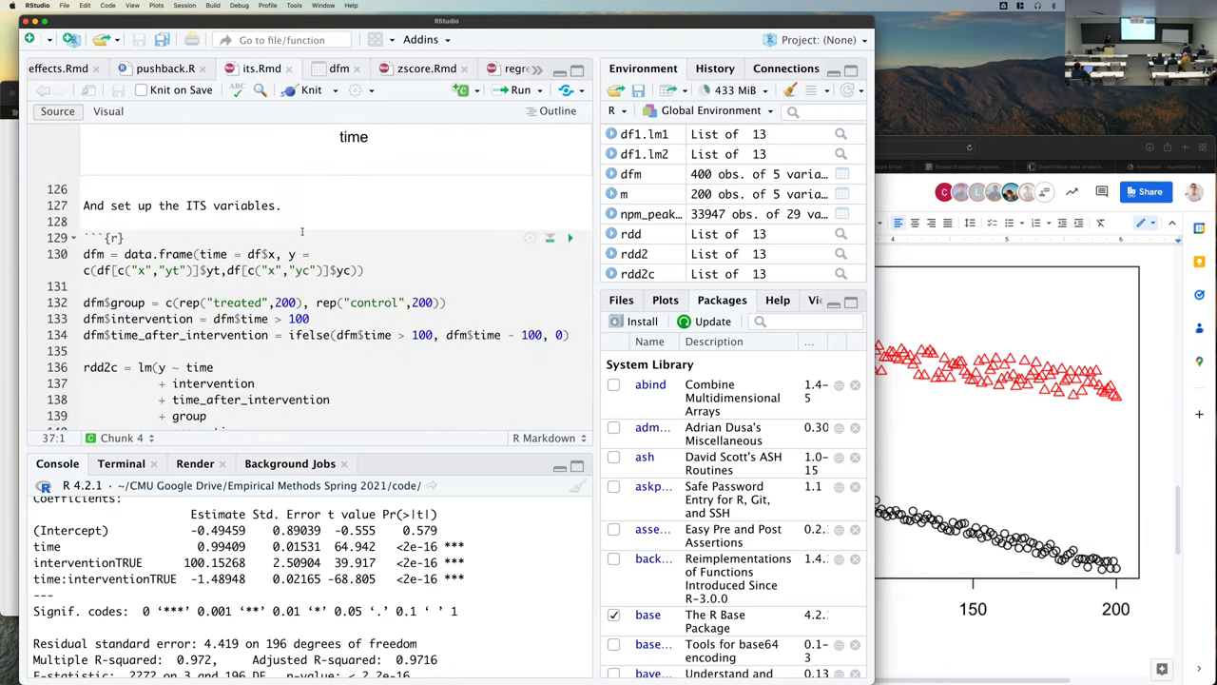
scroll(302, 231, "down", 5)
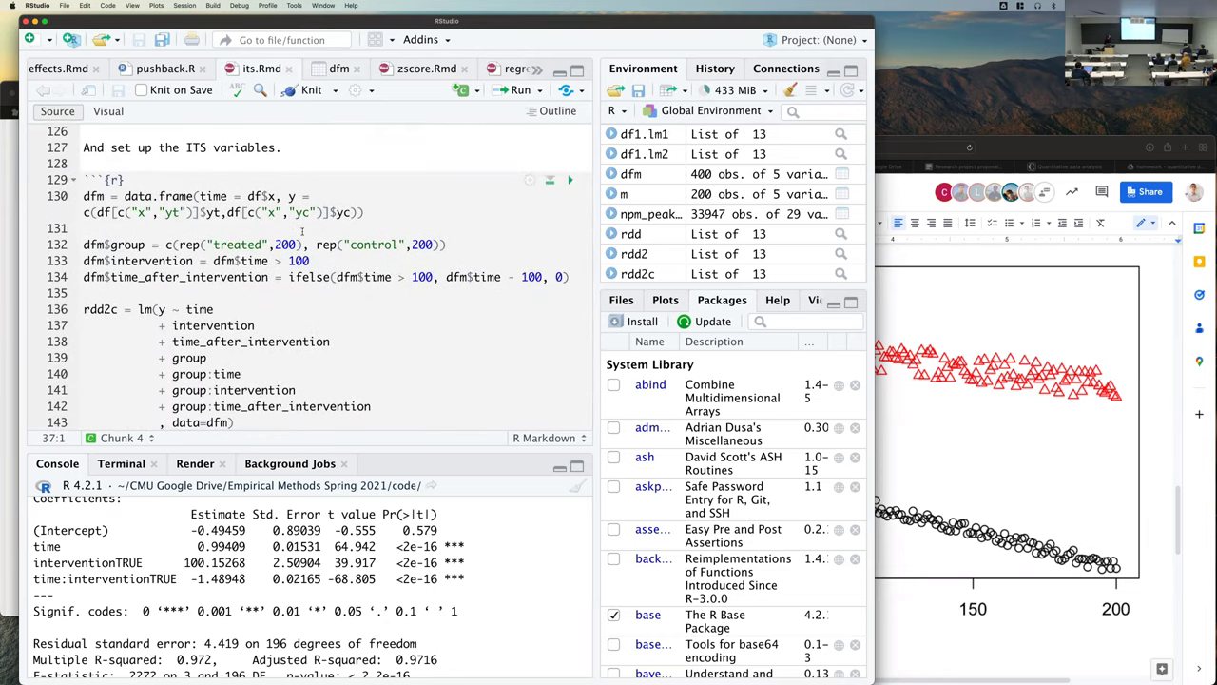
scroll(302, 232, "down", 2)
scroll(266, 256, "up", 3)
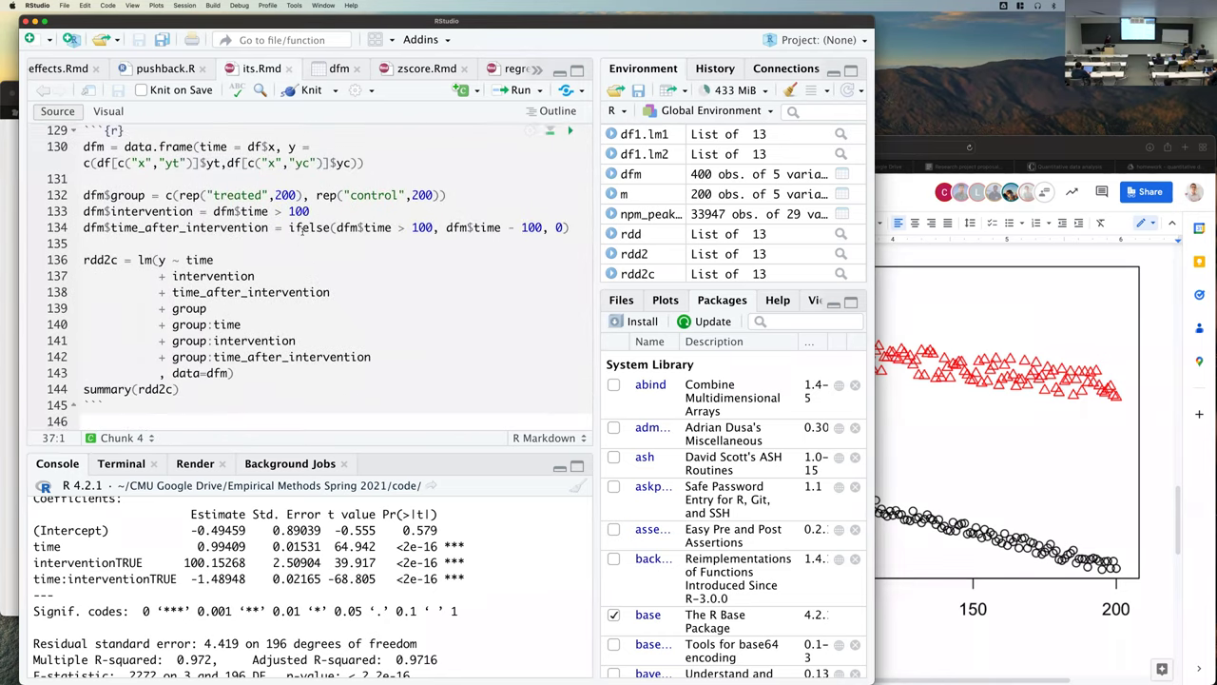
Step: Highlight the whole rdd2c lm() model statement in the ITS variables chunk and enlarge the interface text
left_click(202, 257)
key("Down")
key("shift+Down")
key("shift+Down")
key("shift+Down")
key("shift+Down")
key("shift+Down")
key("shift+Down")
key("shift+Down")
key("shift+Down")
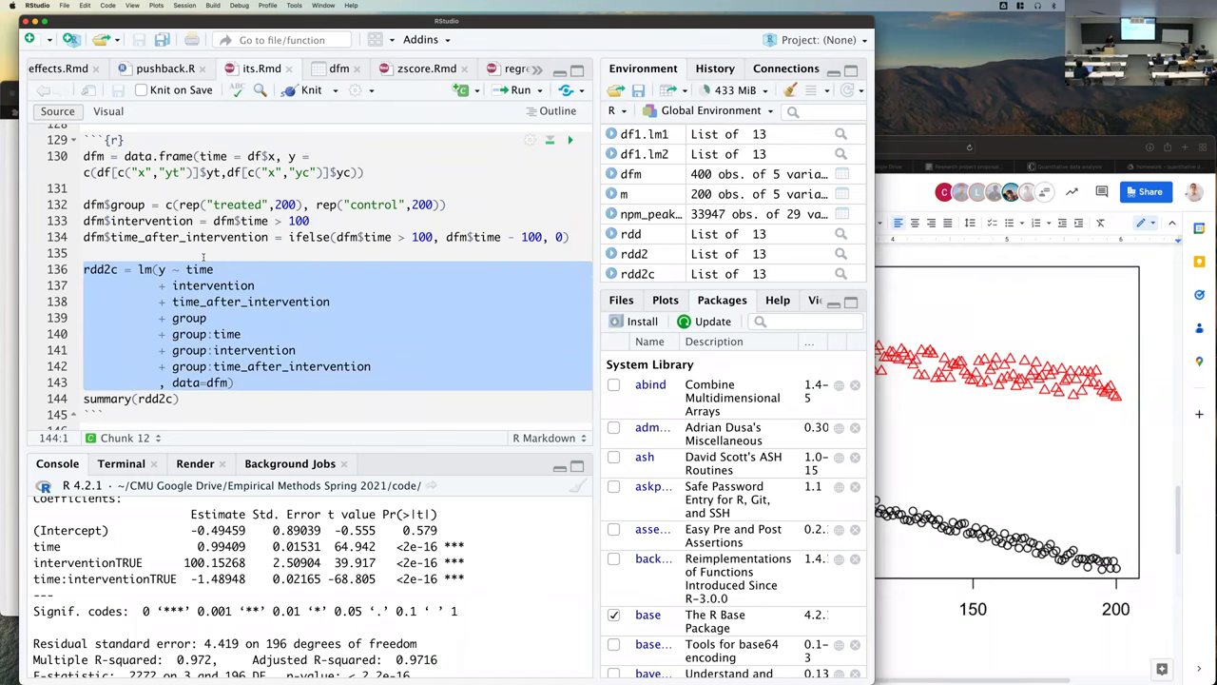
key("super+equal")
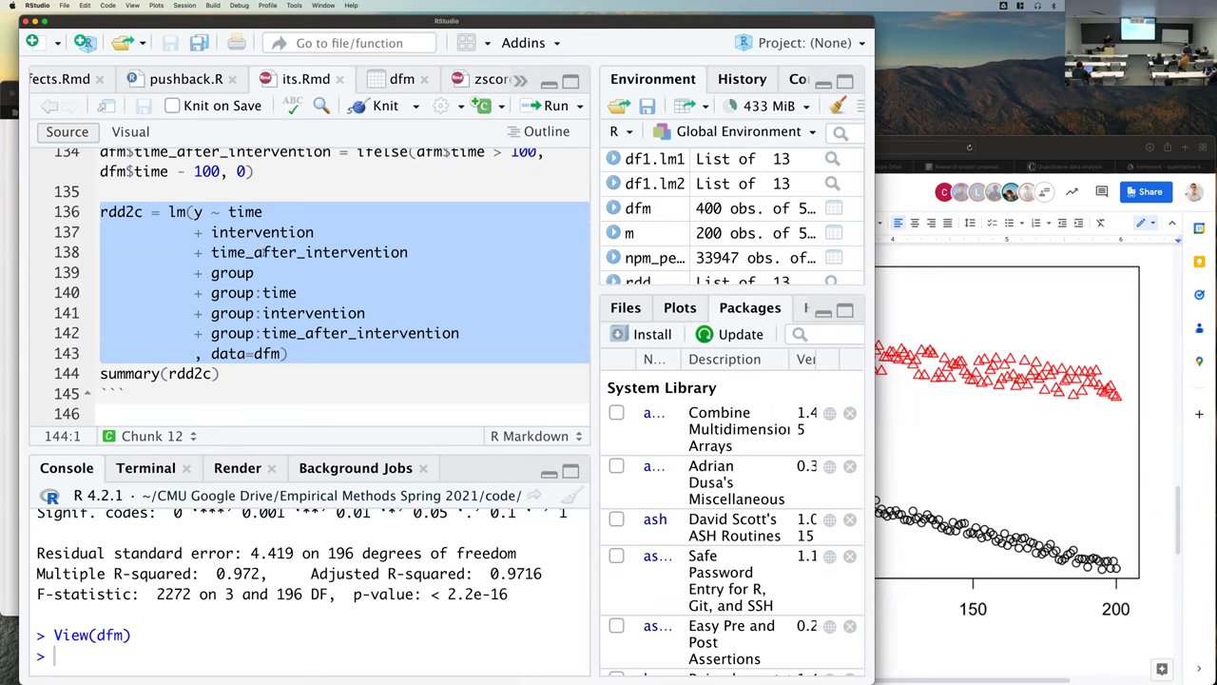
Step: Highlight the interaction terms group:time, group:intervention and group:time_after_intervention in the rdd2c model formula
left_click(249, 273)
left_click(211, 293)
left_click_drag(257, 306, 468, 331)
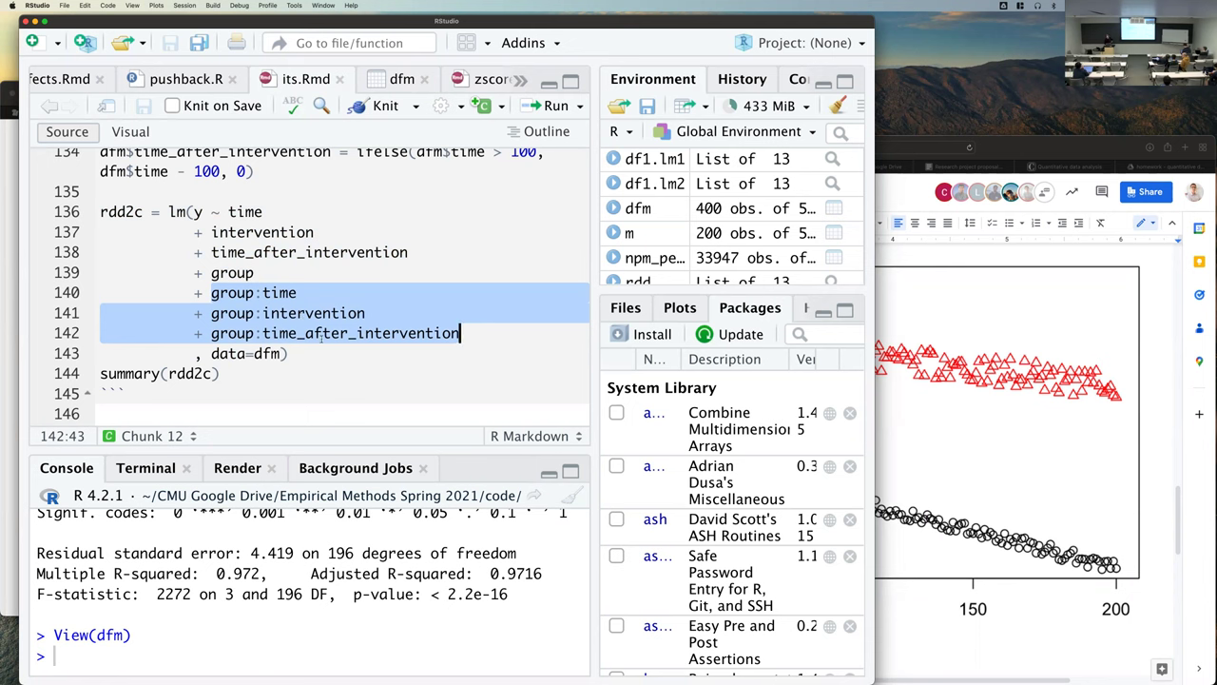
Step: Run the chunk that sets up the ITS variables and fits rdd2c, and bring up its summary coefficients
scroll(207, 253, "down", 3)
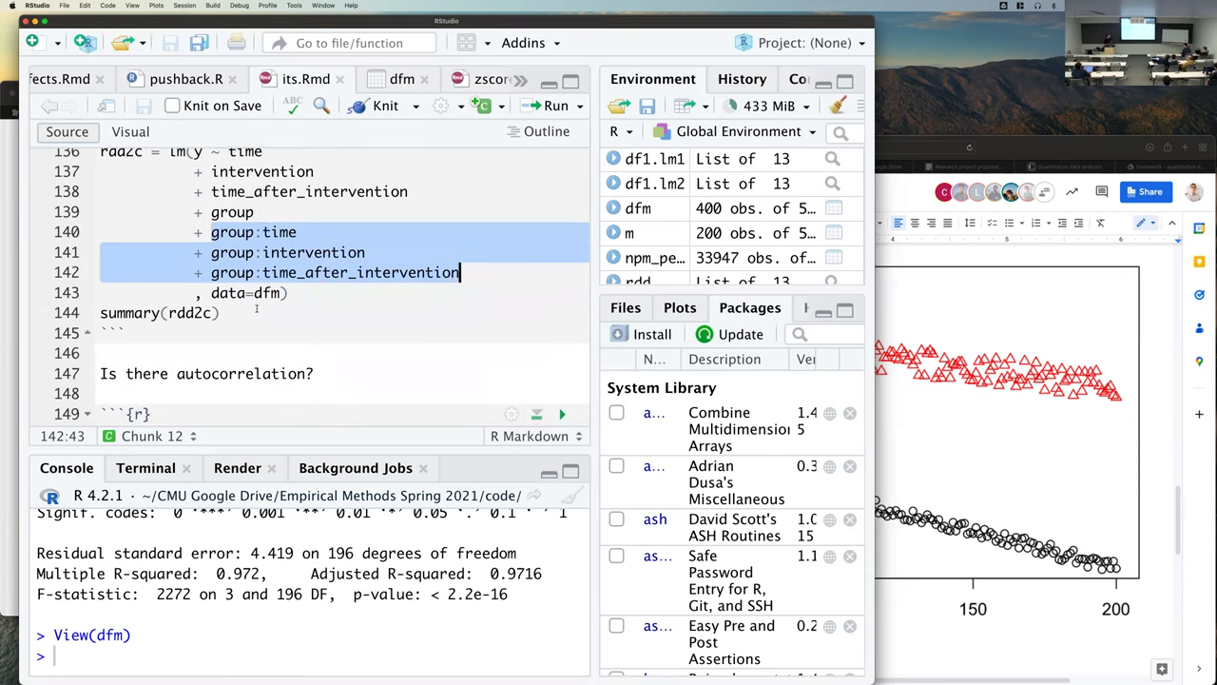
scroll(257, 310, "up", 3)
scroll(254, 310, "up", 3)
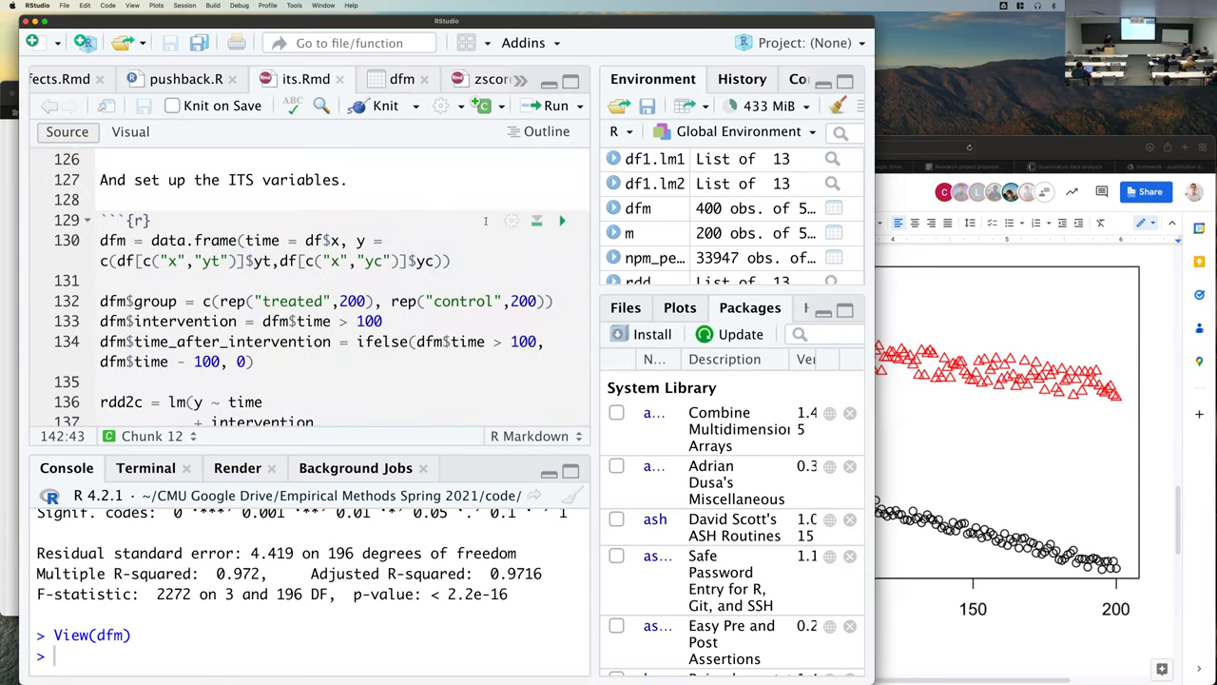
left_click(561, 221)
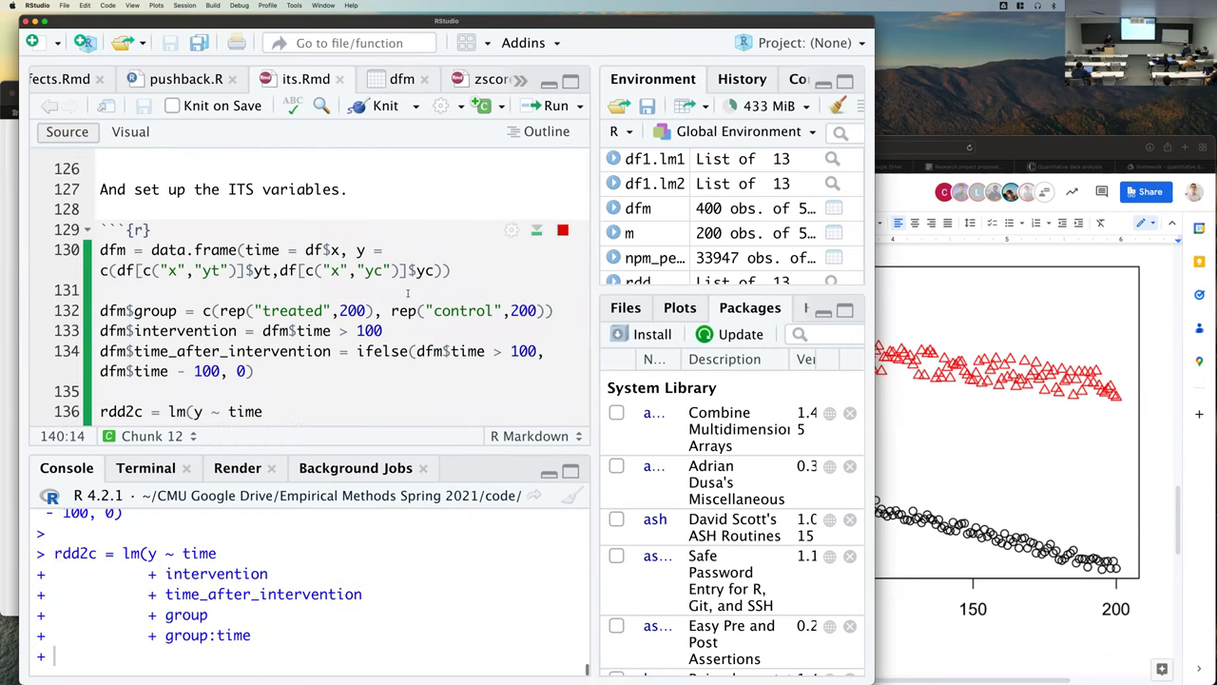
scroll(407, 293, "down", 10)
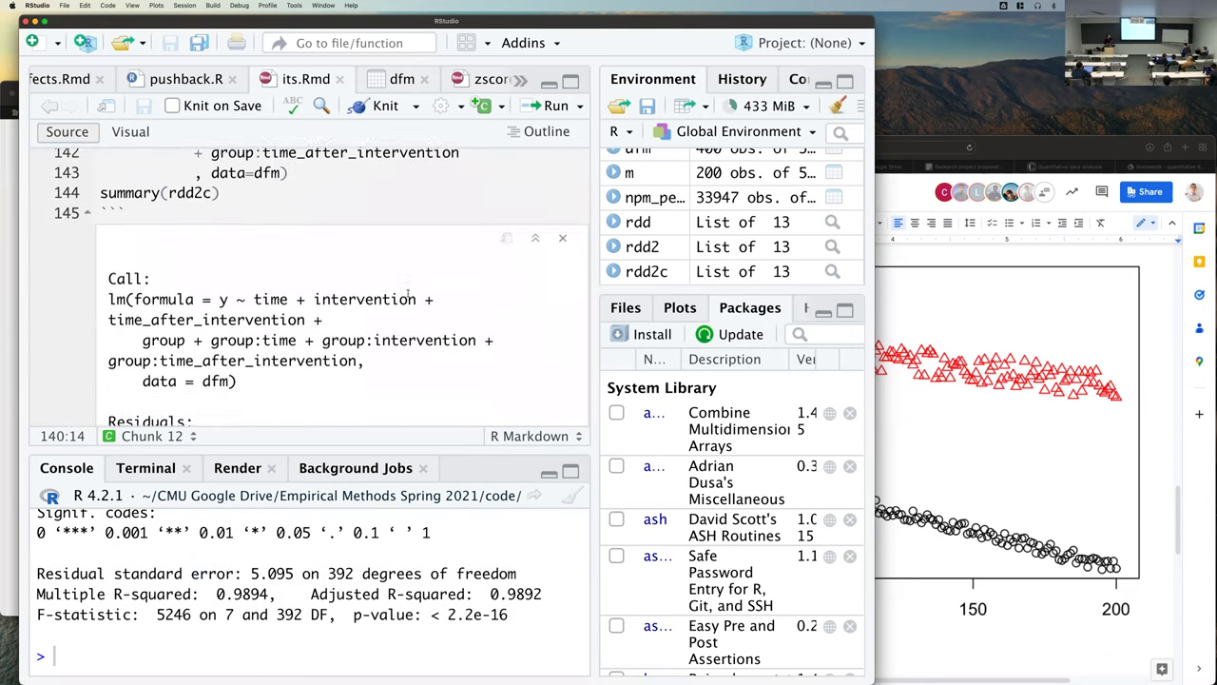
scroll(407, 296, "down", 3)
scroll(407, 294, "down", 5)
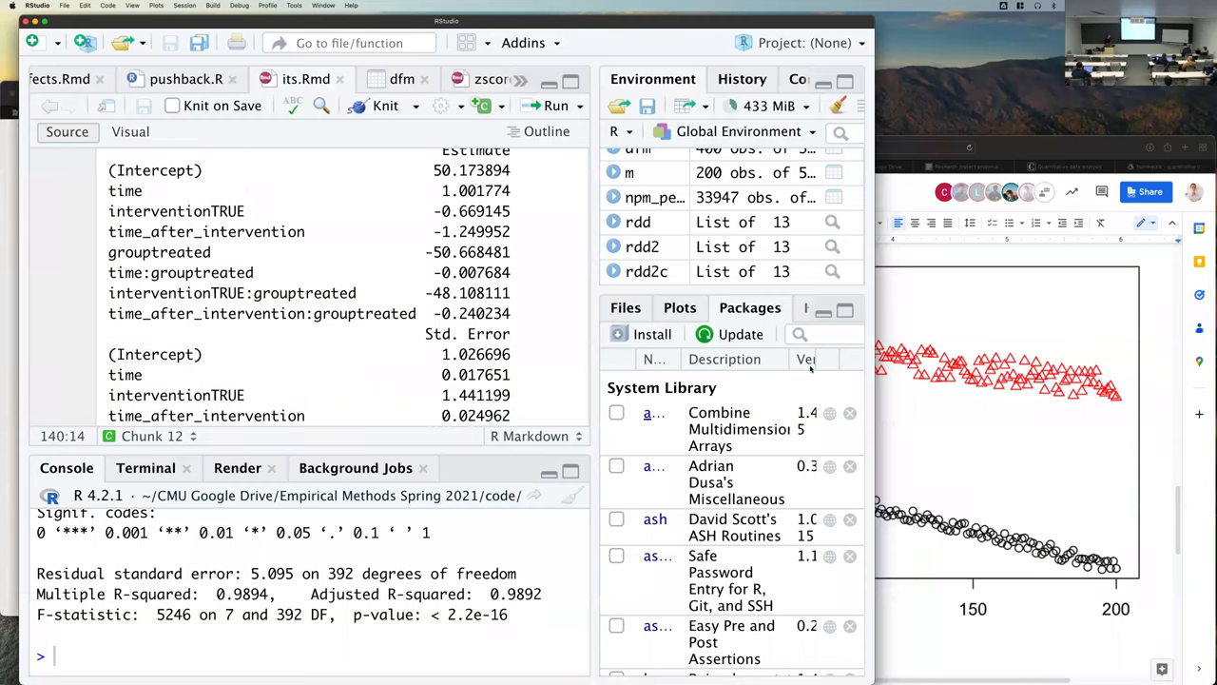
Step: Widen the RStudio window across the screen and reduce the interface text size by one level
left_click_drag(873, 382, 1208, 372)
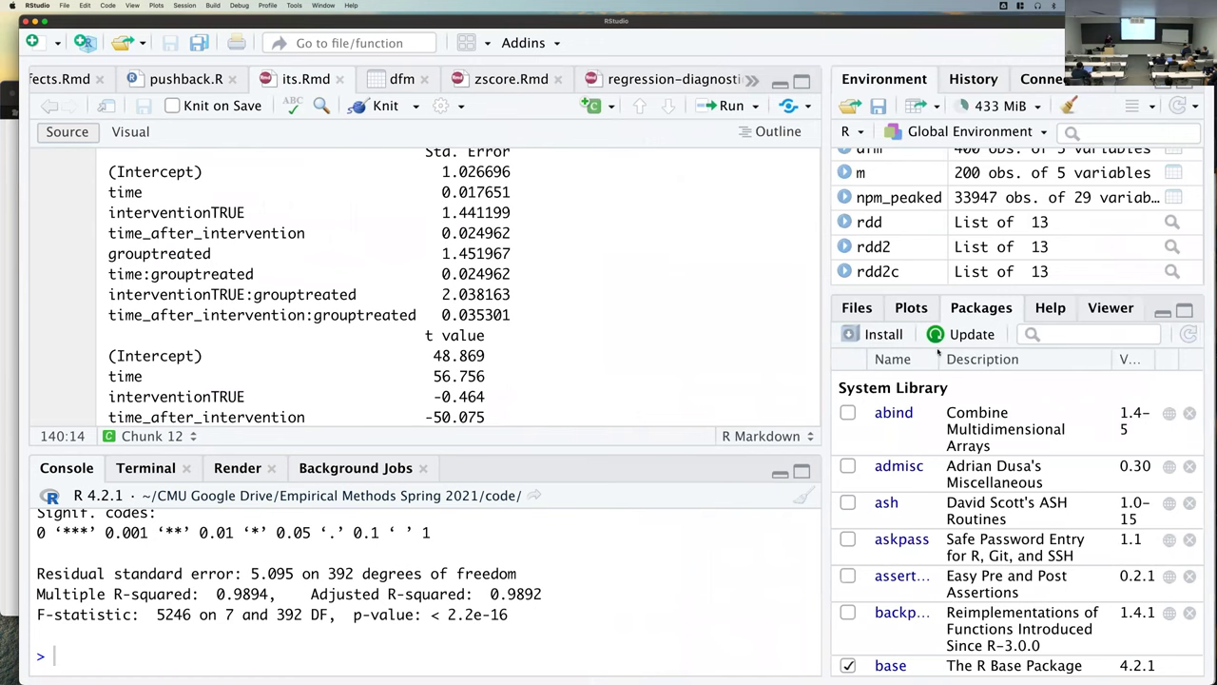
scroll(487, 294, "up", 2)
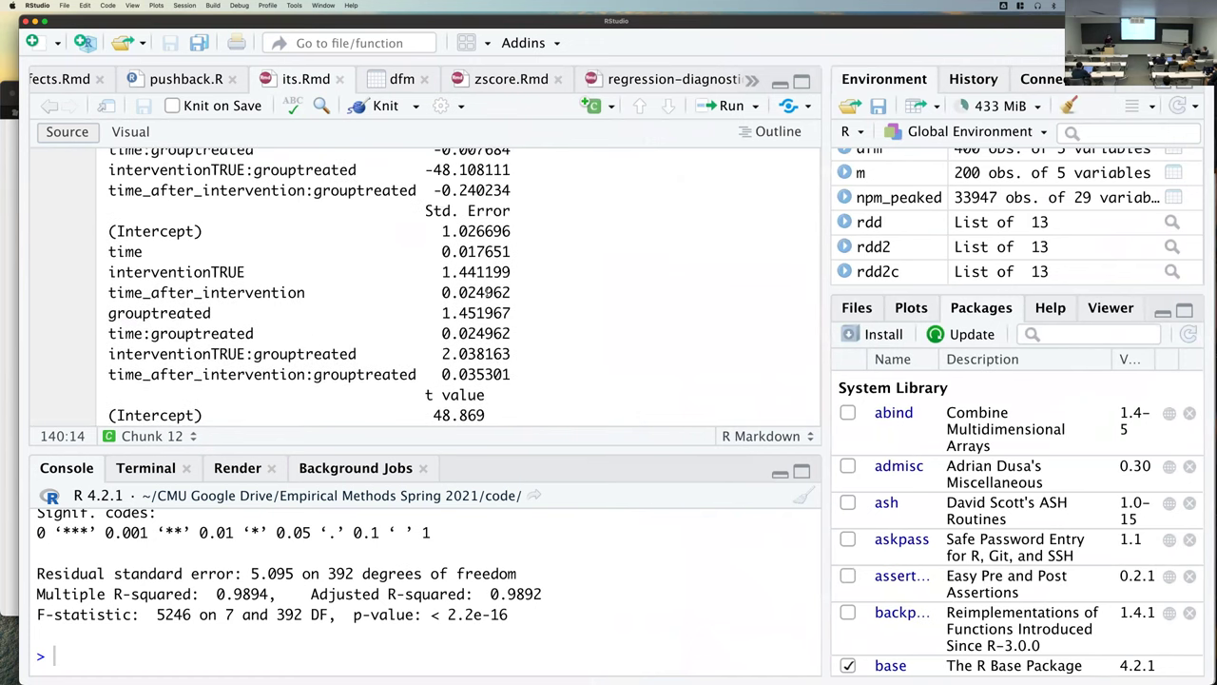
key("super+minus")
Step: Rerun the ITS variables chunk at the wider layout and show the full rdd2c coefficient table
scroll(486, 292, "up", 5)
scroll(486, 292, "up", 10)
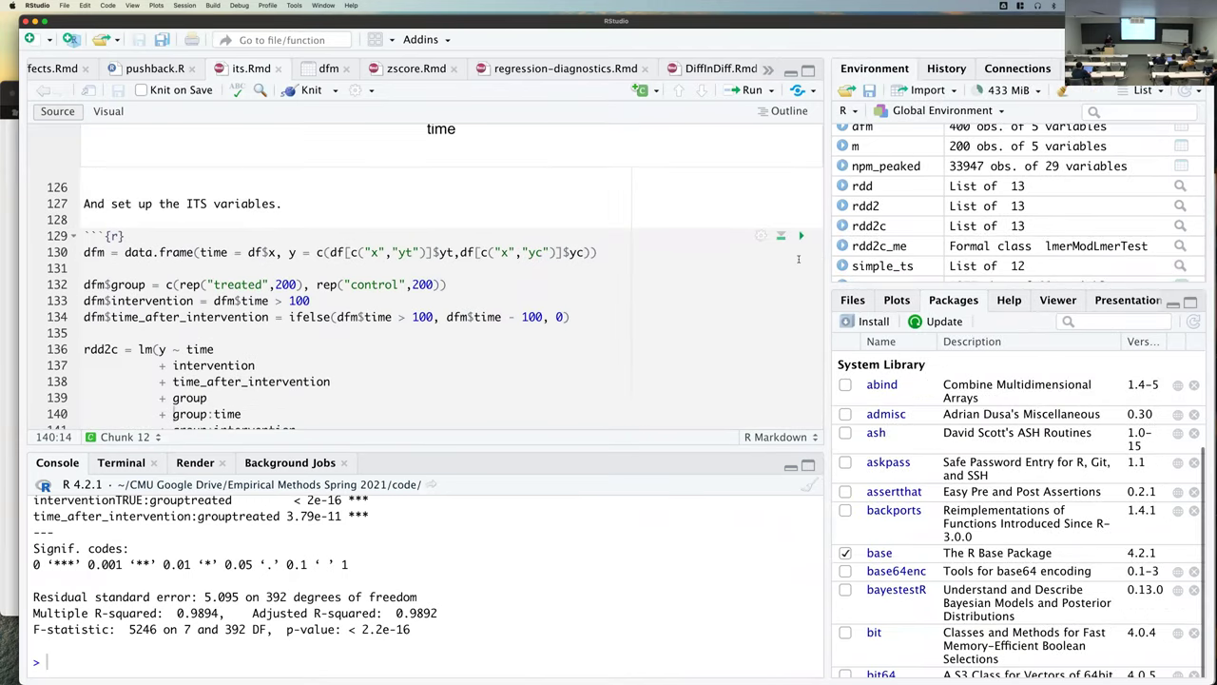
left_click(800, 235)
scroll(761, 267, "down", 2)
scroll(663, 292, "down", 10)
scroll(663, 292, "down", 1)
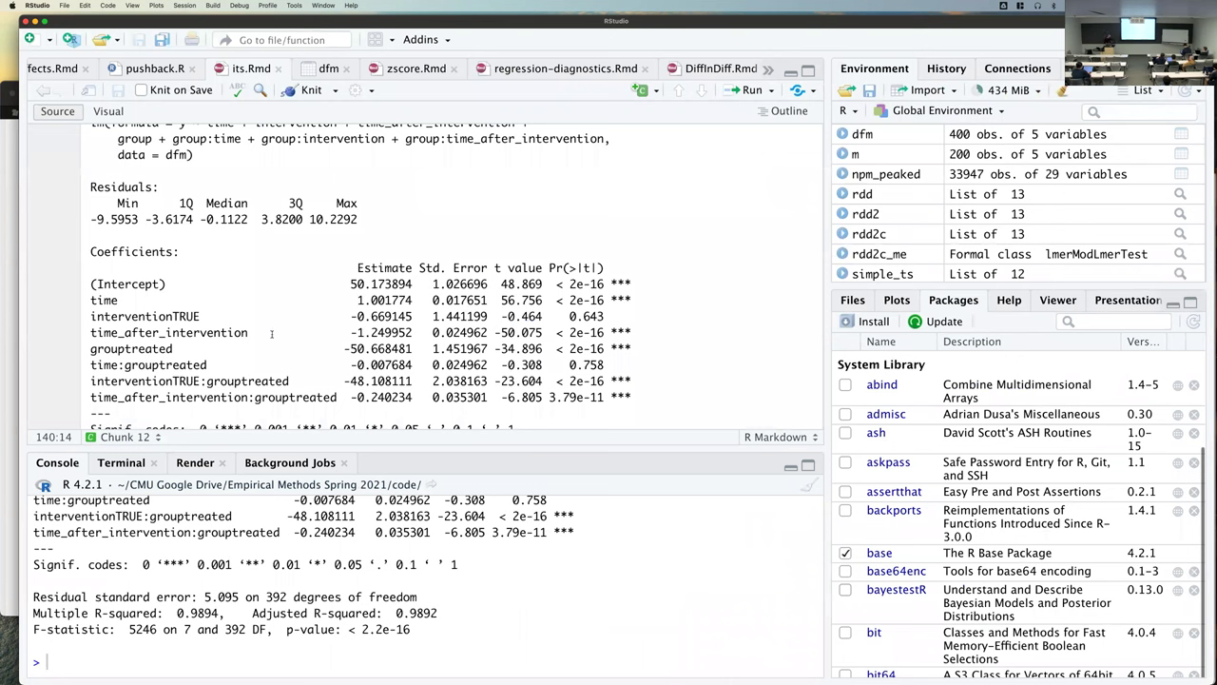
Step: Highlight the time, interventionTRUE and time_after_intervention coefficient rows, followed by the three grouptreated interaction rows
left_click_drag(86, 299, 91, 348)
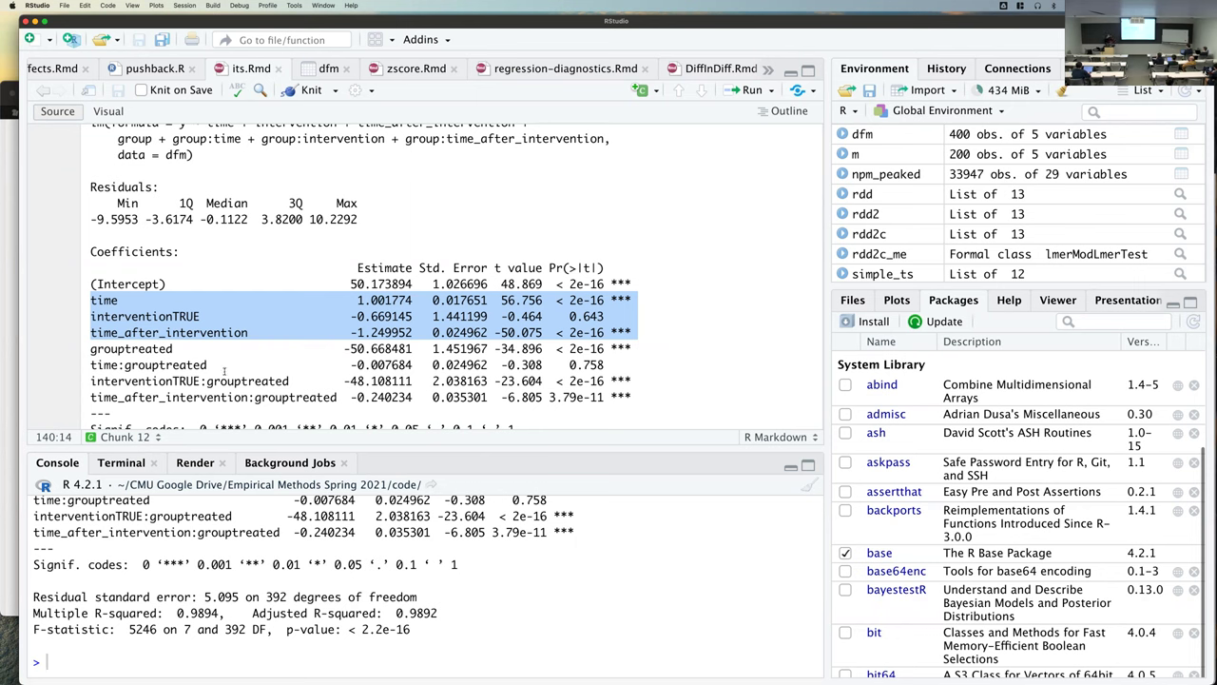
left_click(111, 357)
left_click_drag(86, 364, 87, 405)
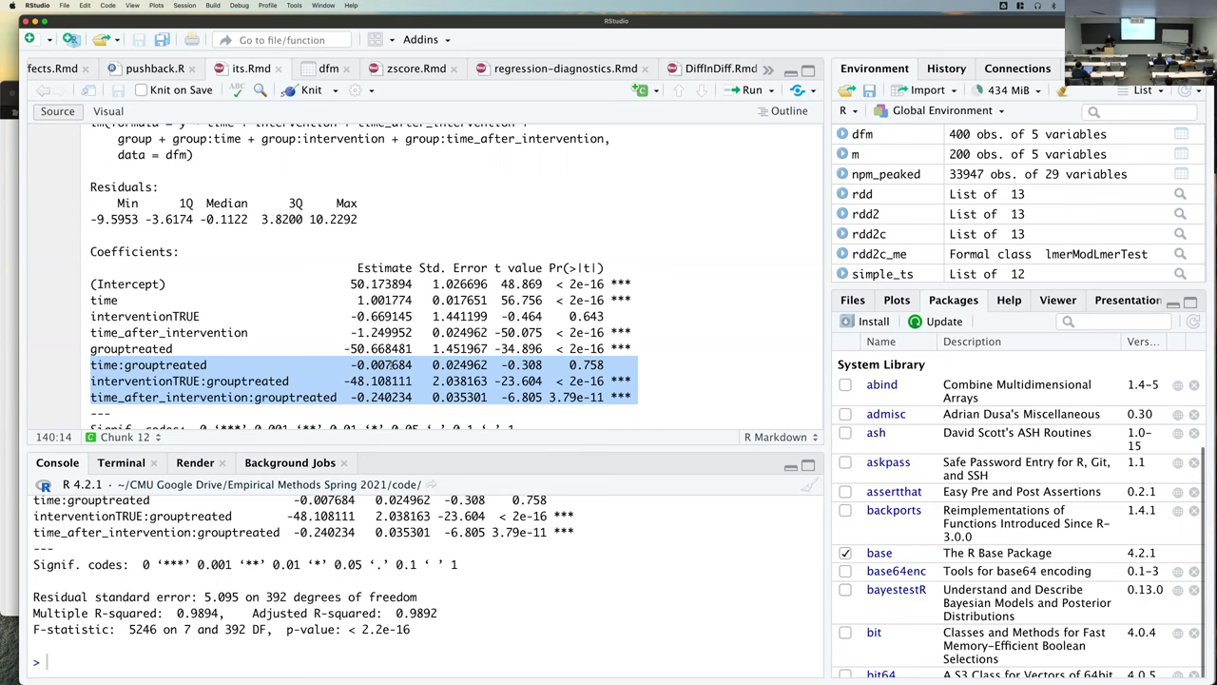
Step: Check the treatment and control plot, and highlight the interaction rows and the time_after_intervention:grouptreated estimate in the rdd2c summary
scroll(411, 321, "up", 15)
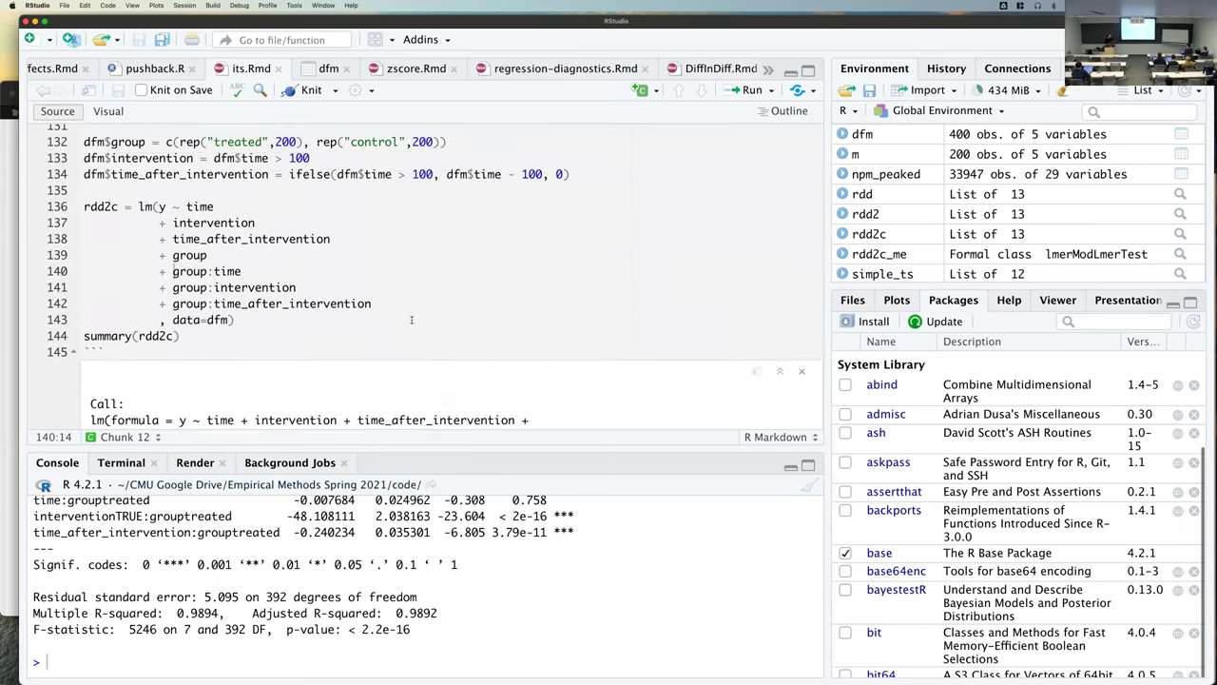
scroll(412, 320, "up", 3)
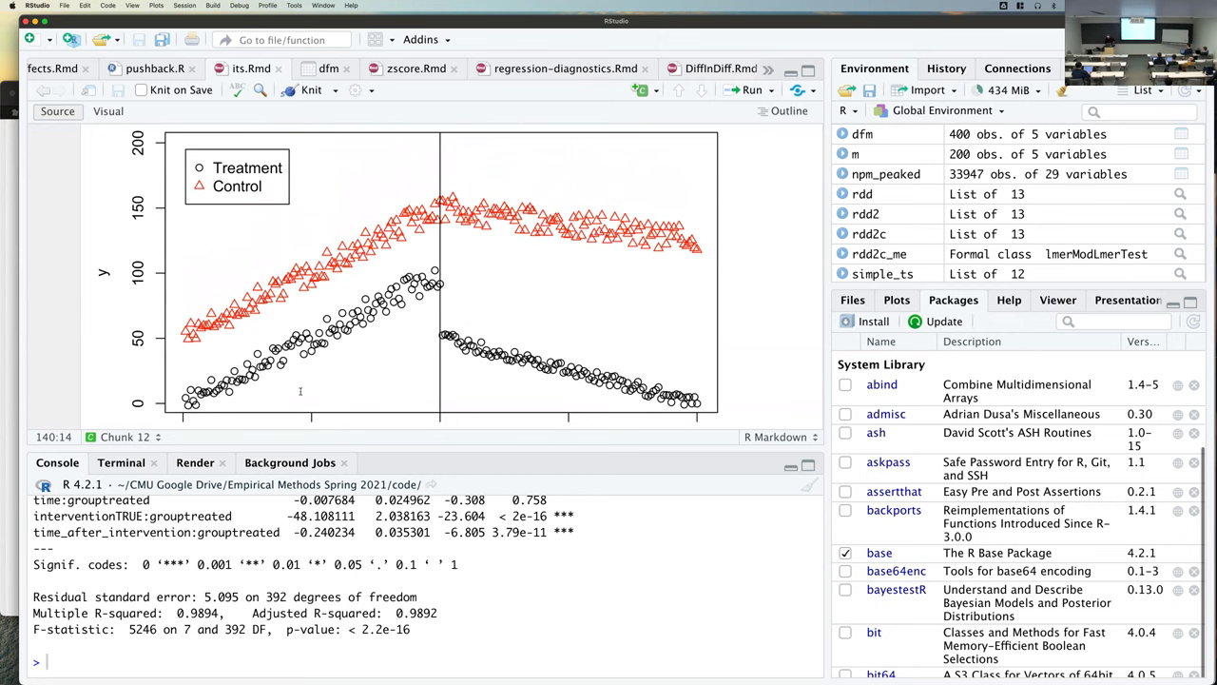
scroll(300, 390, "down", 10)
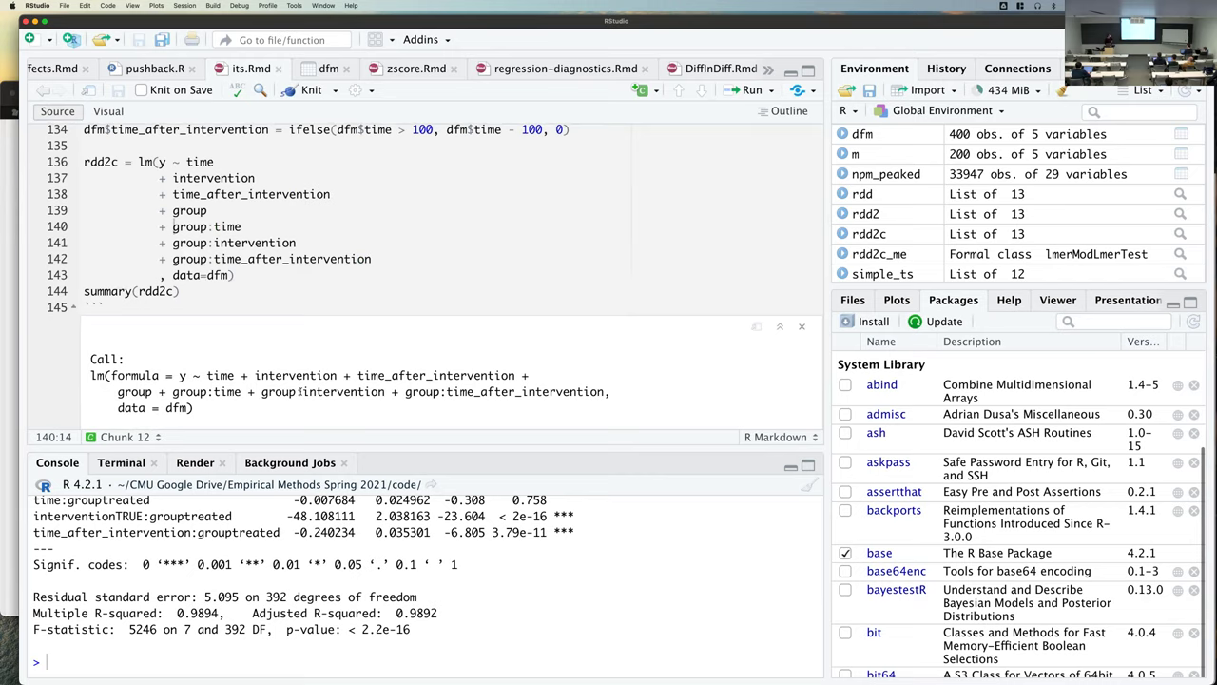
scroll(299, 391, "down", 5)
left_click_drag(90, 296, 632, 329)
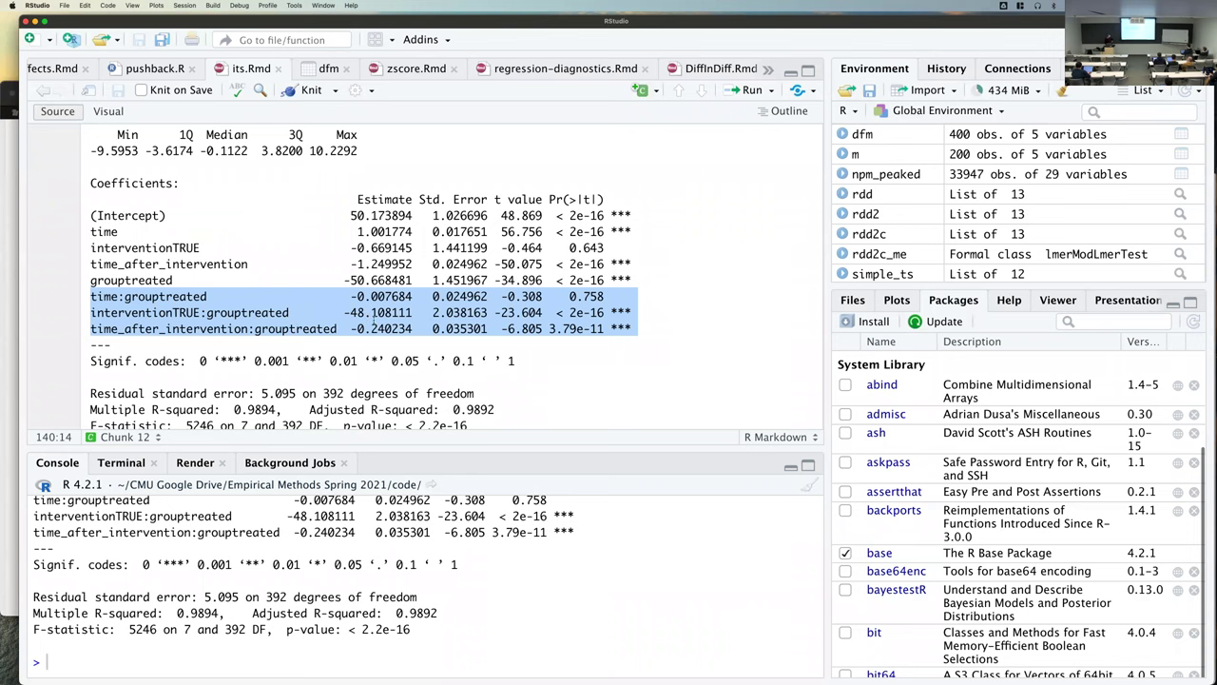
left_click_drag(350, 328, 387, 332)
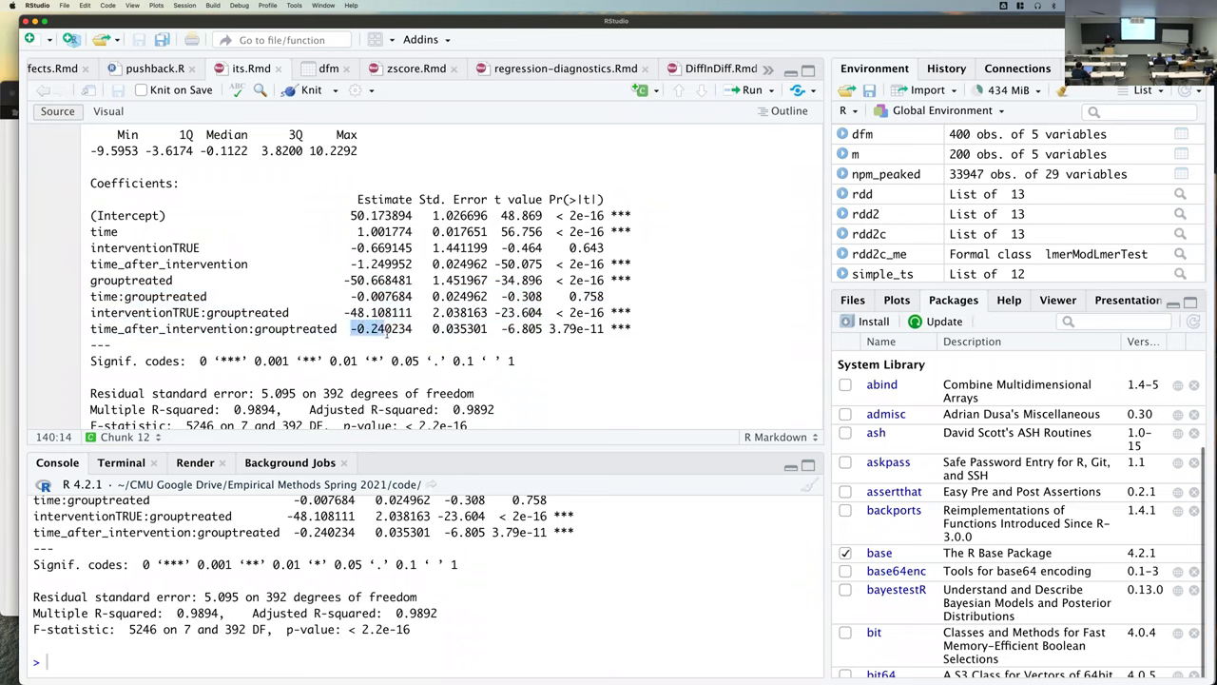
Step: Compare the post-intervention slopes in the plot with the rdd2c summary, highlighting the grouptreated interaction rows and the time_after_intervention term
scroll(387, 333, "up", 10)
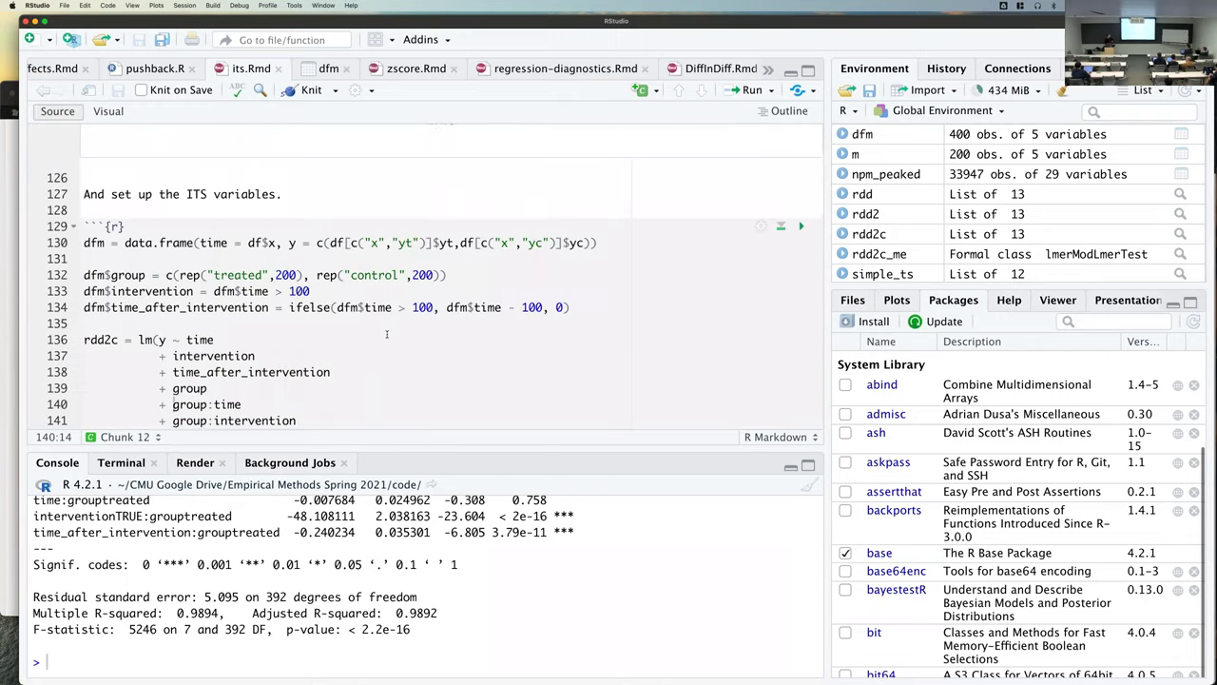
scroll(387, 333, "up", 2)
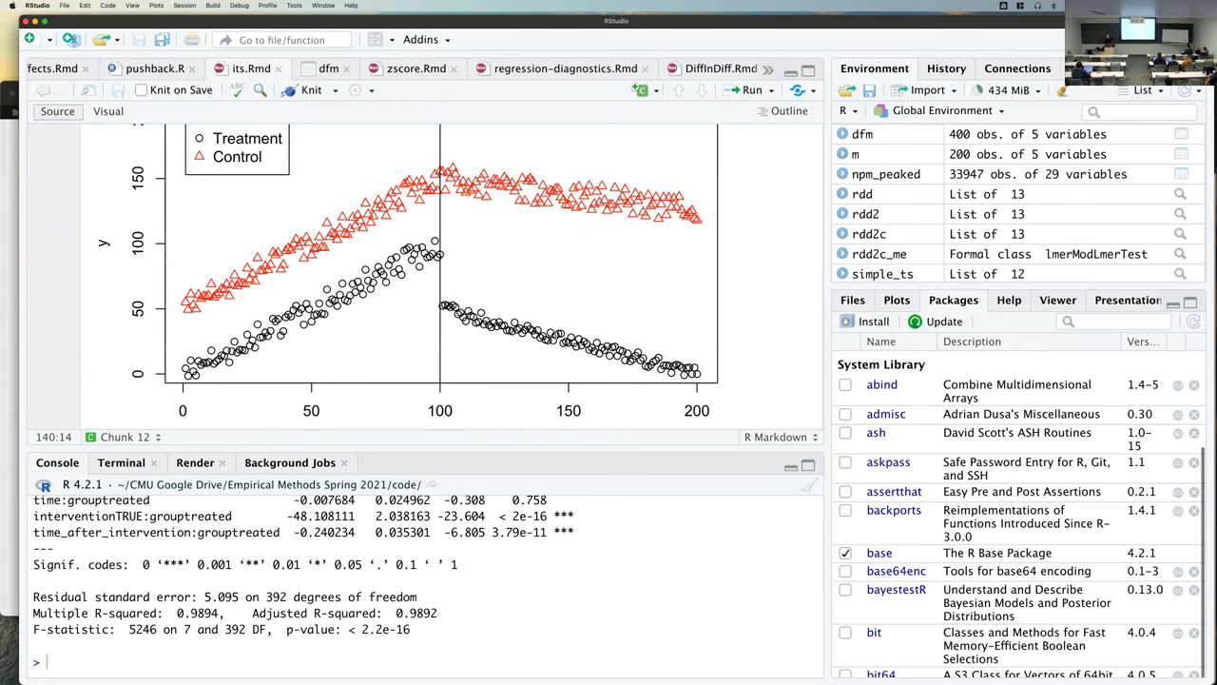
scroll(553, 334, "down", 12)
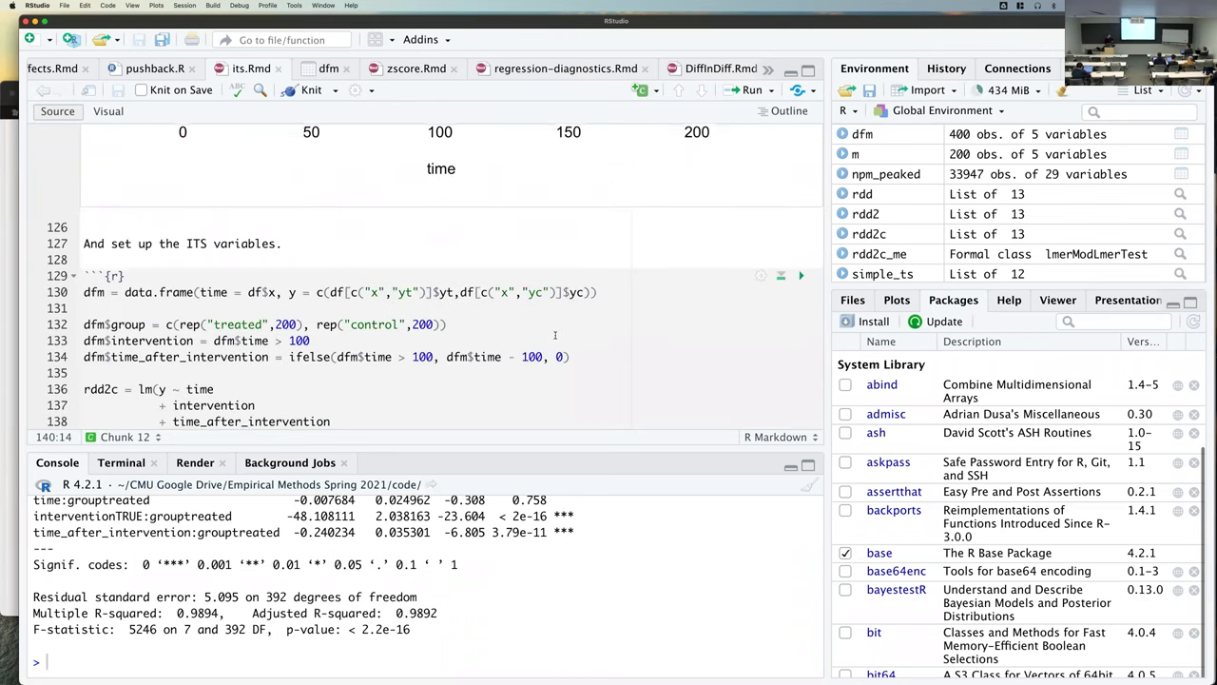
scroll(554, 335, "down", 5)
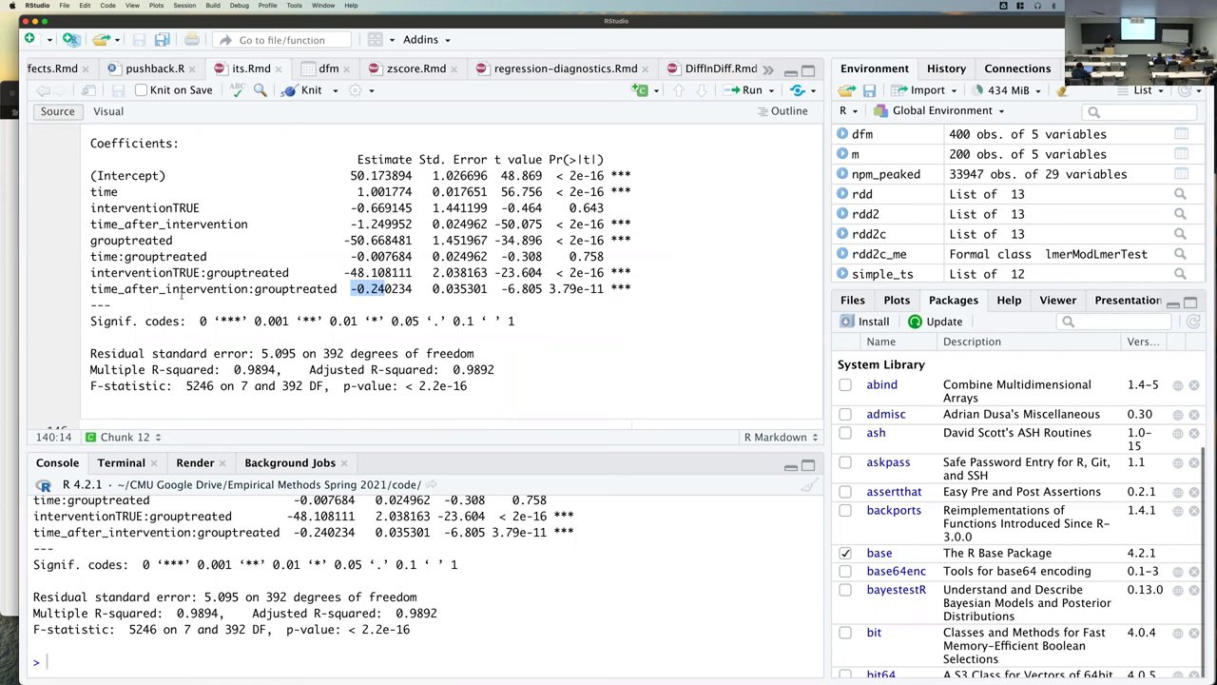
left_click_drag(94, 256, 92, 298)
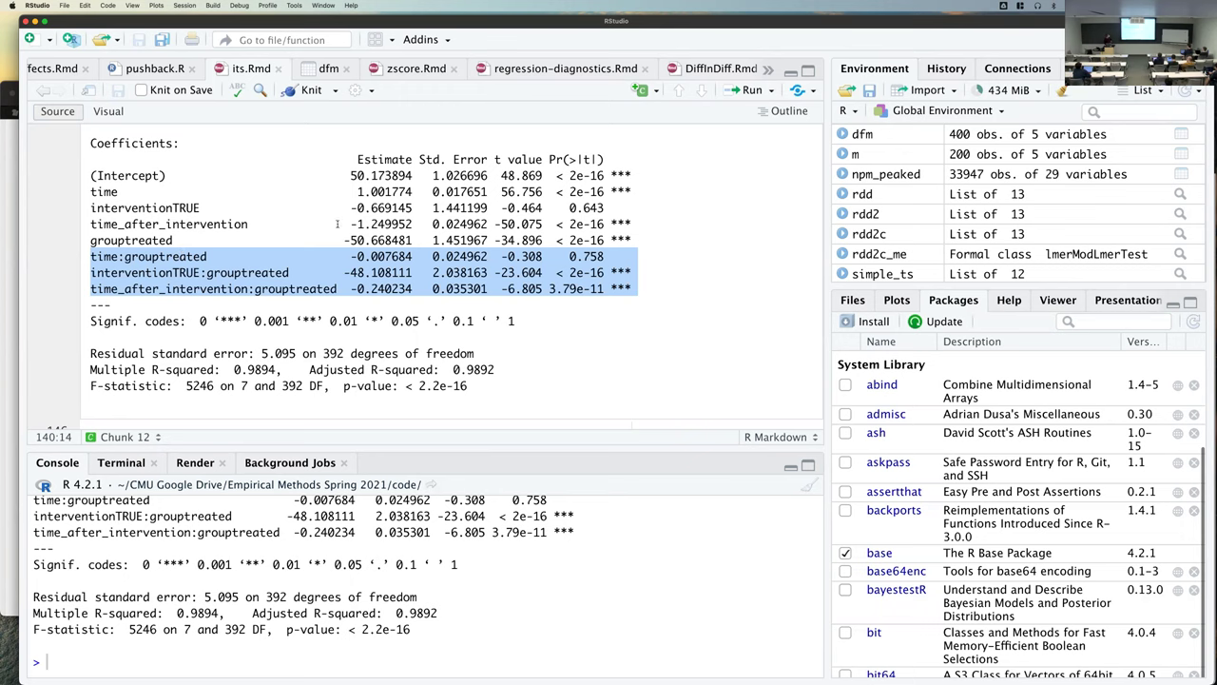
scroll(336, 223, "up", 3)
double_click(177, 273)
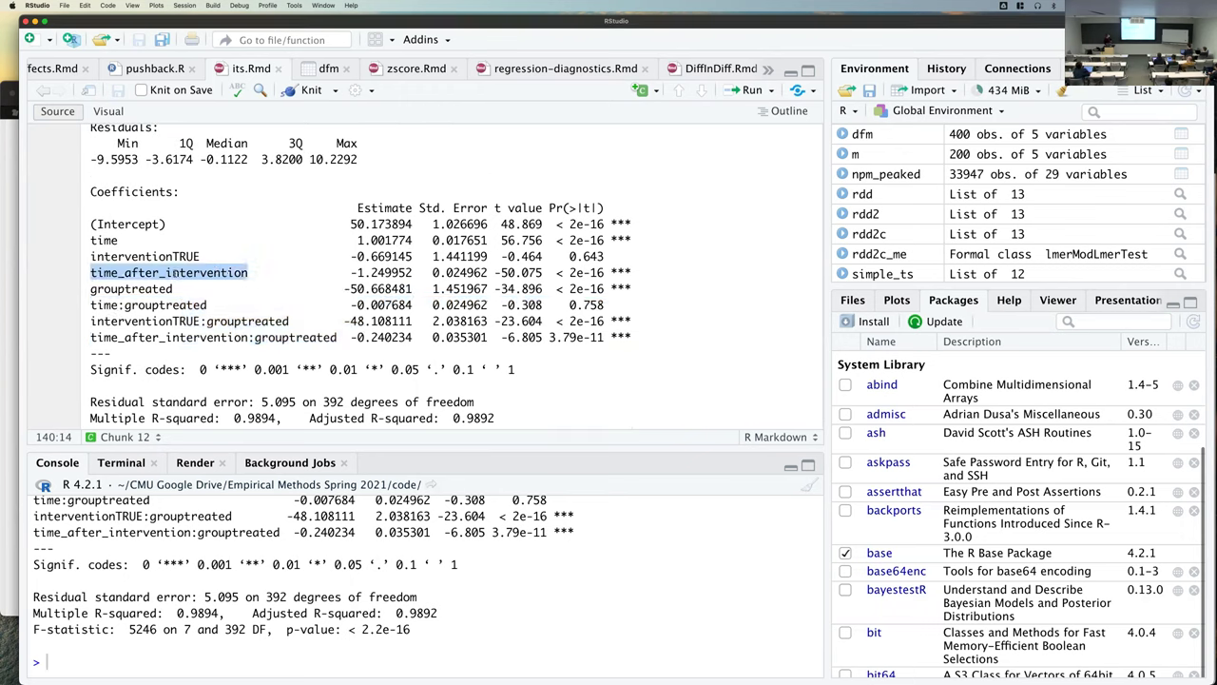